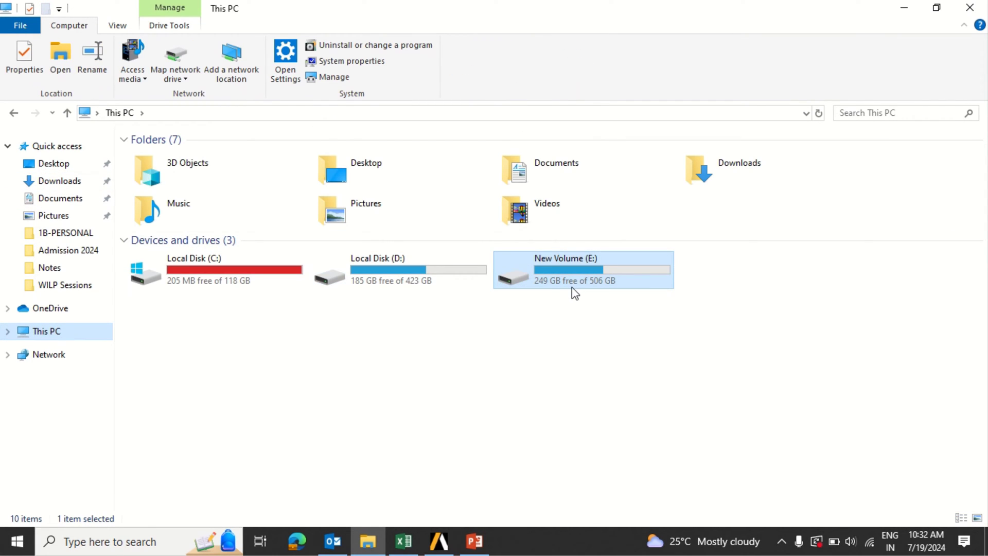
# Go to D:\ANSYS Inc\ANSYS Student\v241 and run the Uninstall application as administrator
pyautogui.doubleClick(387, 256)
pyautogui.doubleClick(174, 174)
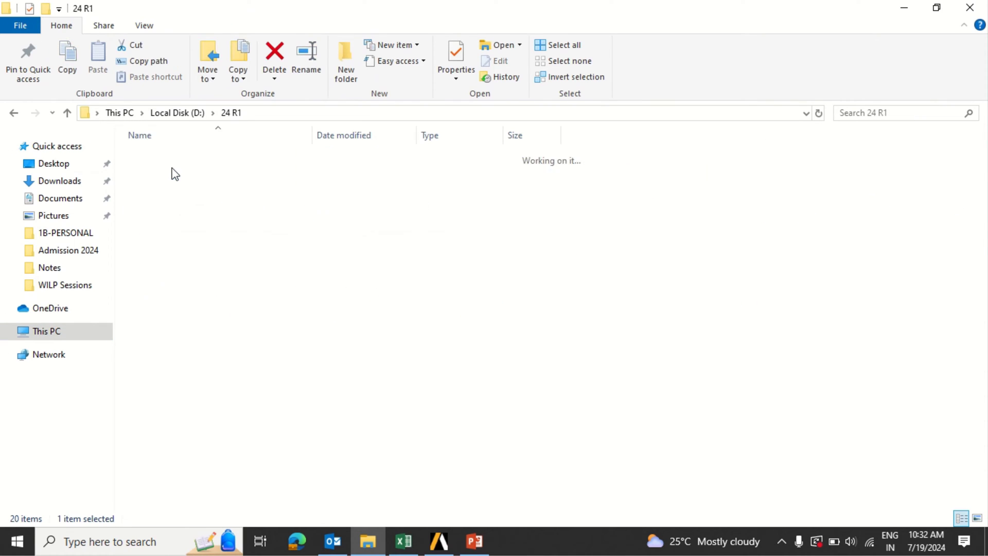
pyautogui.click(67, 113)
pyautogui.doubleClick(270, 198)
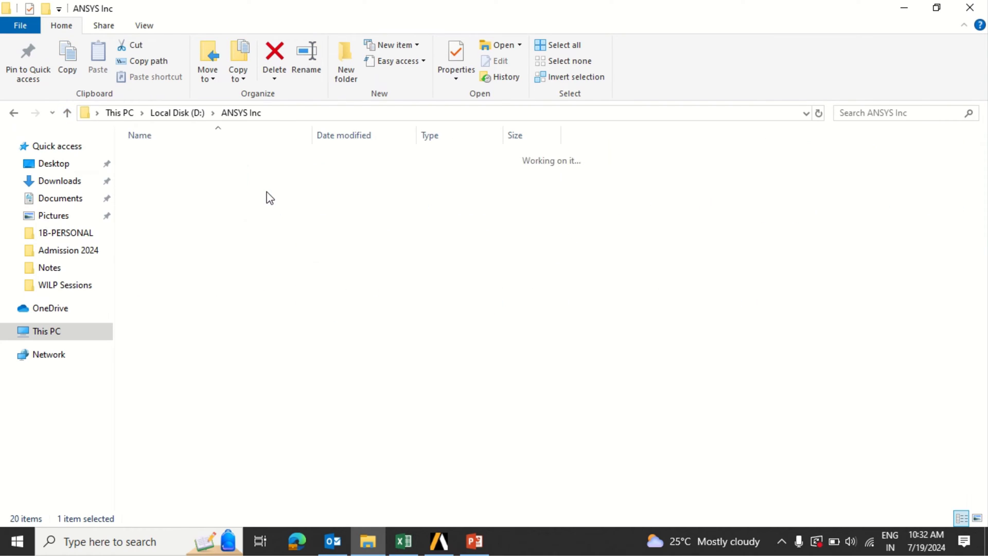
pyautogui.doubleClick(422, 162)
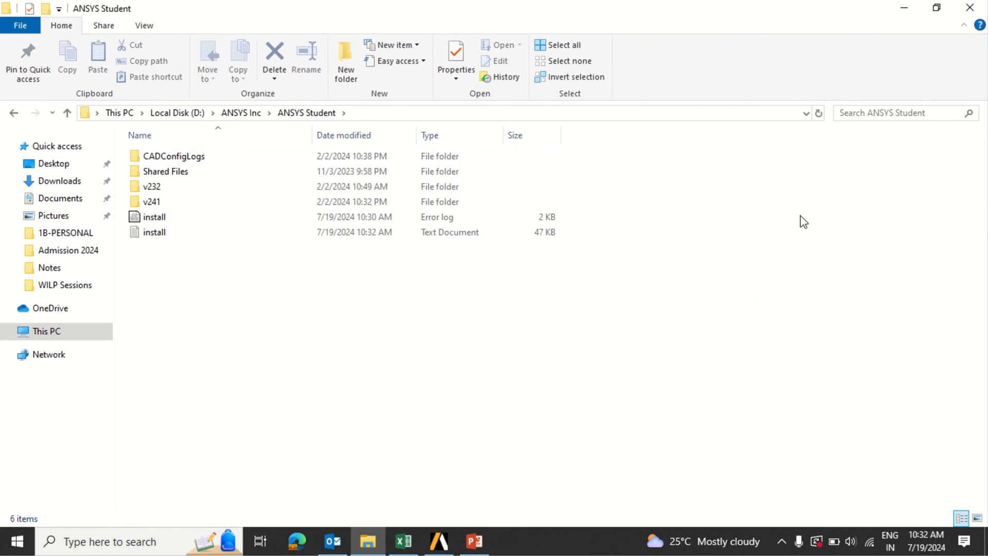
pyautogui.doubleClick(236, 201)
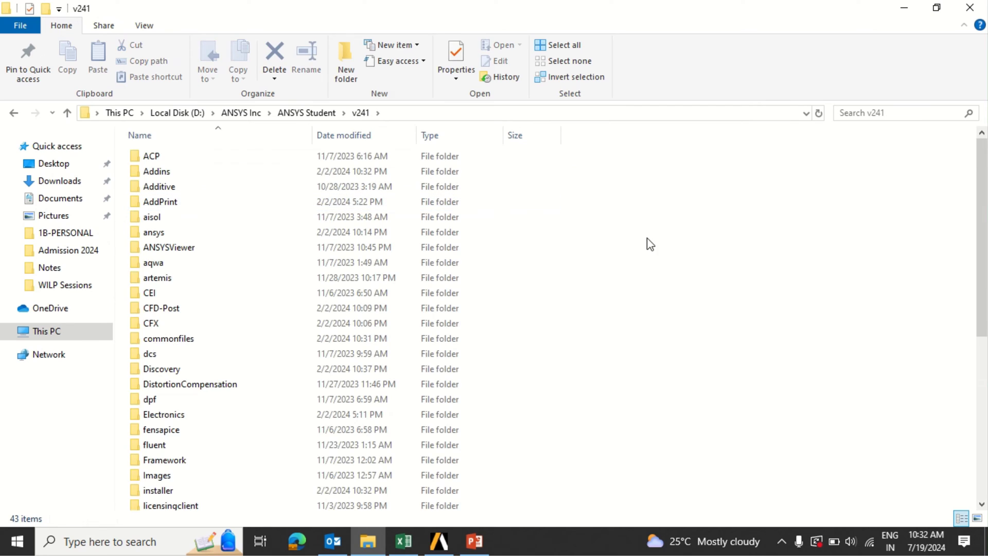
pyautogui.scroll(-6, 986, 440)
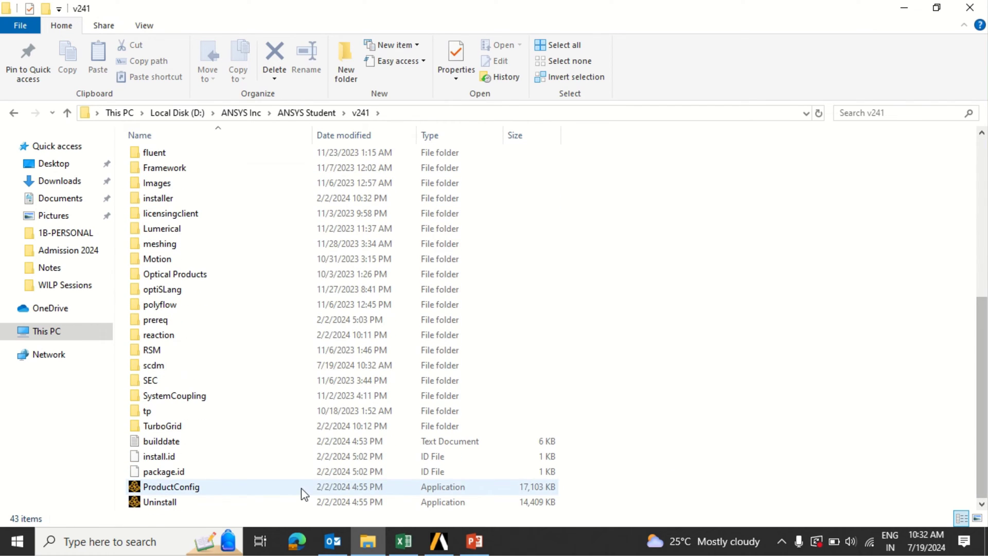
pyautogui.click(161, 502)
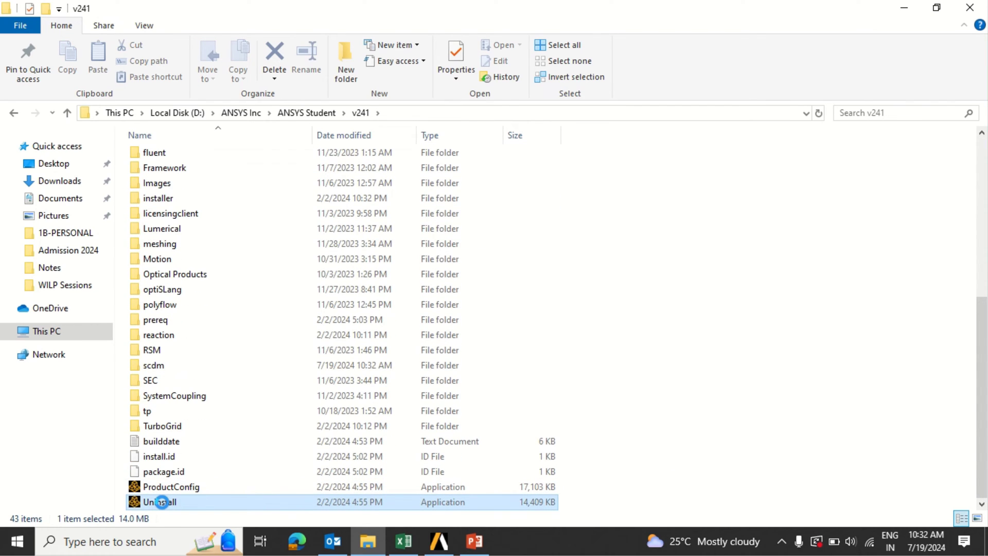
pyautogui.rightClick(163, 502)
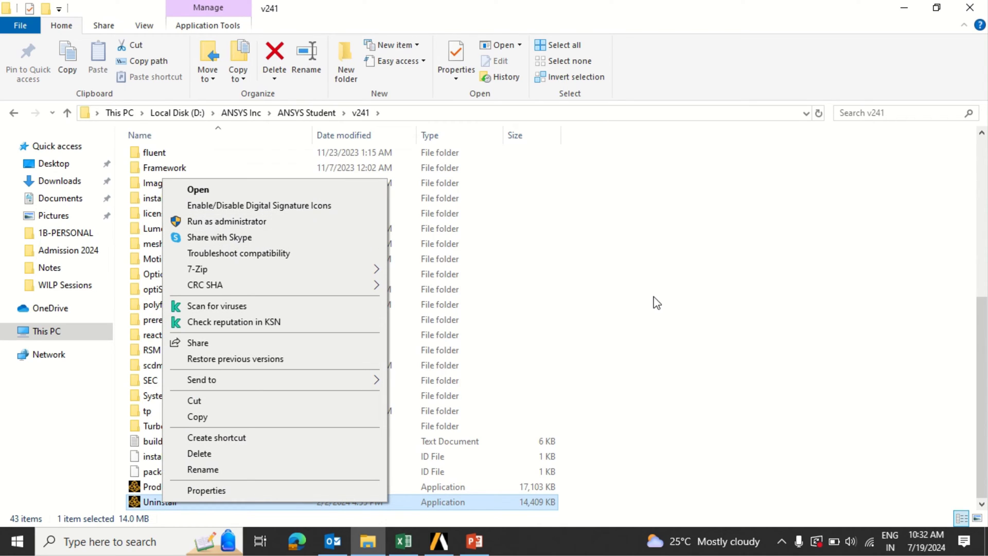
pyautogui.click(438, 550)
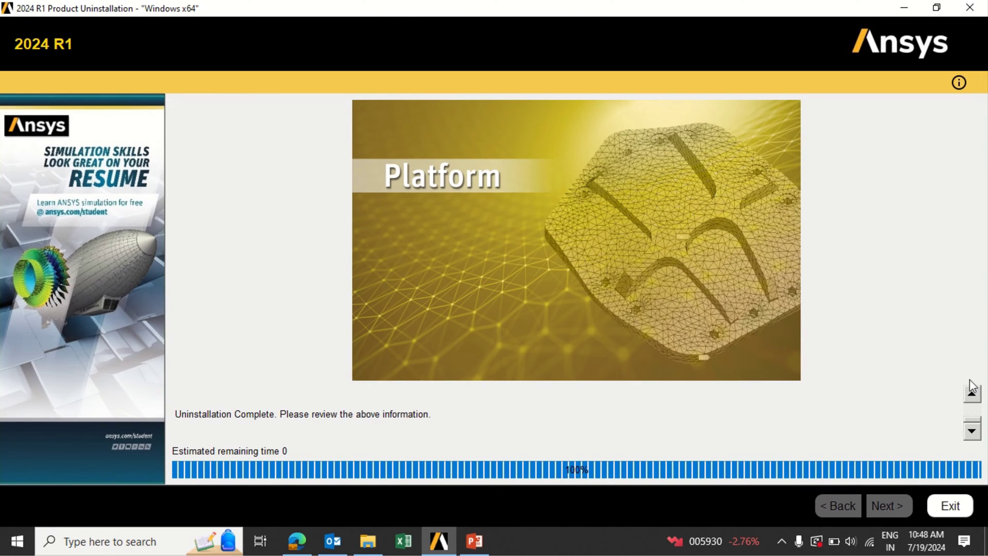
# Close the finished uninstaller and load google.com in a new Edge tab
pyautogui.click(957, 505)
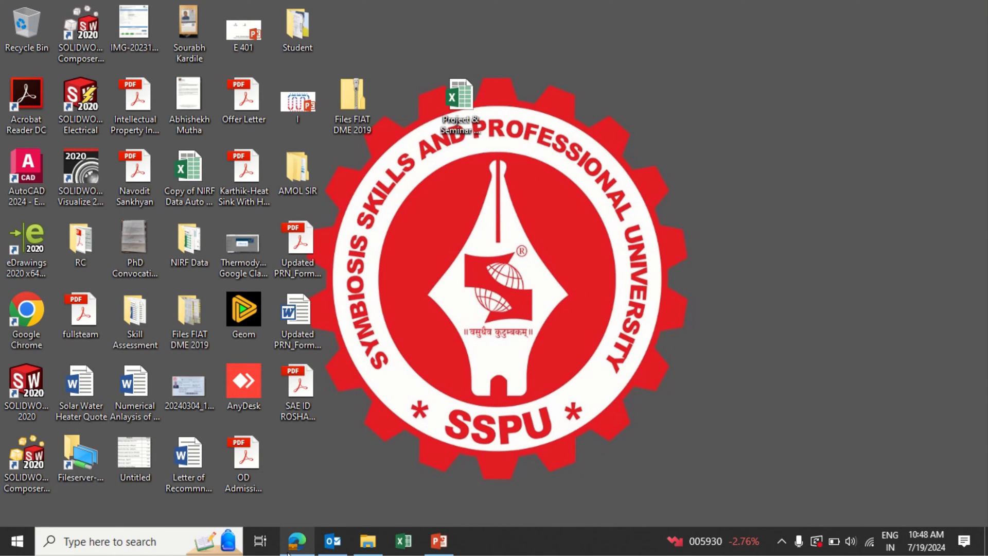
pyautogui.moveTo(289, 551)
pyautogui.click(296, 463)
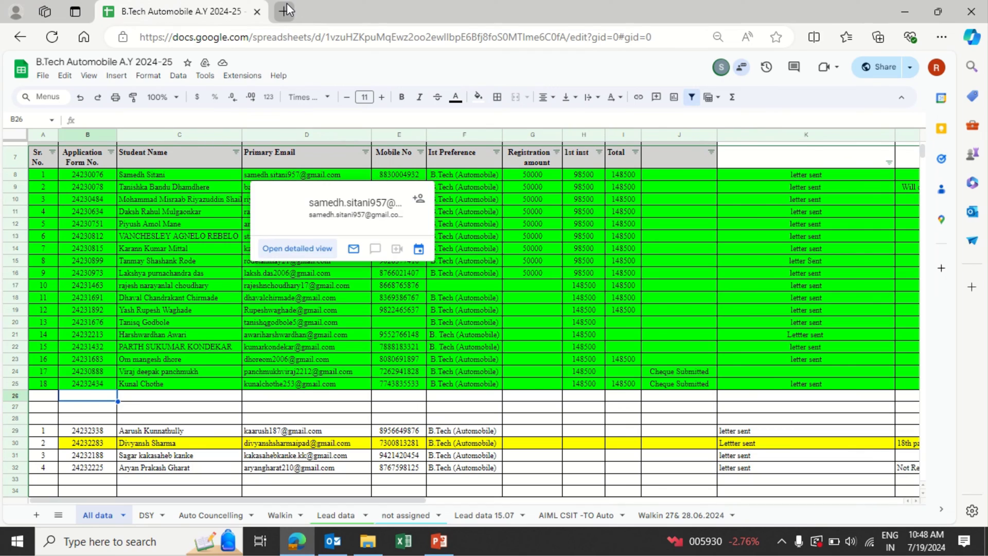
pyautogui.click(288, 10)
pyautogui.click(300, 40)
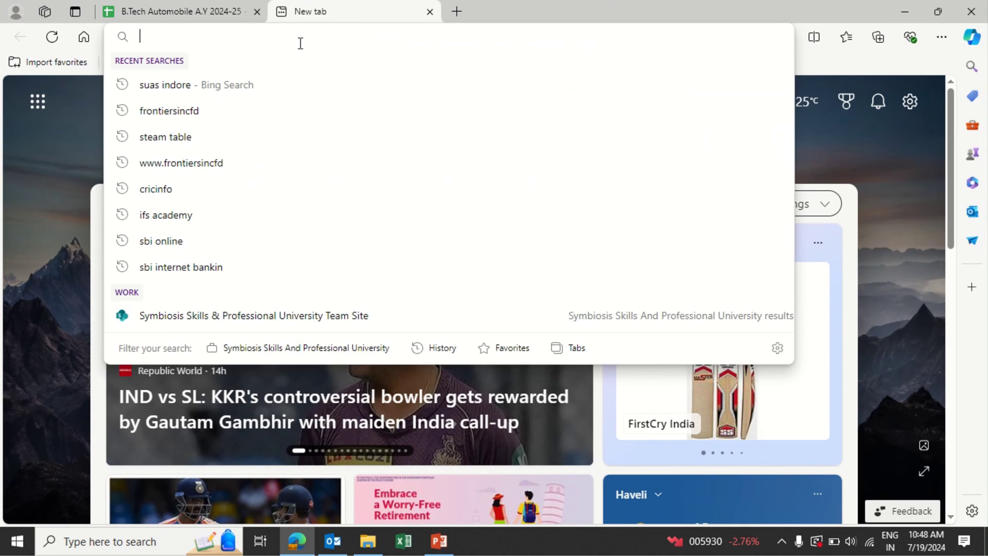
pyautogui.write('google.com')
pyautogui.press('Return')
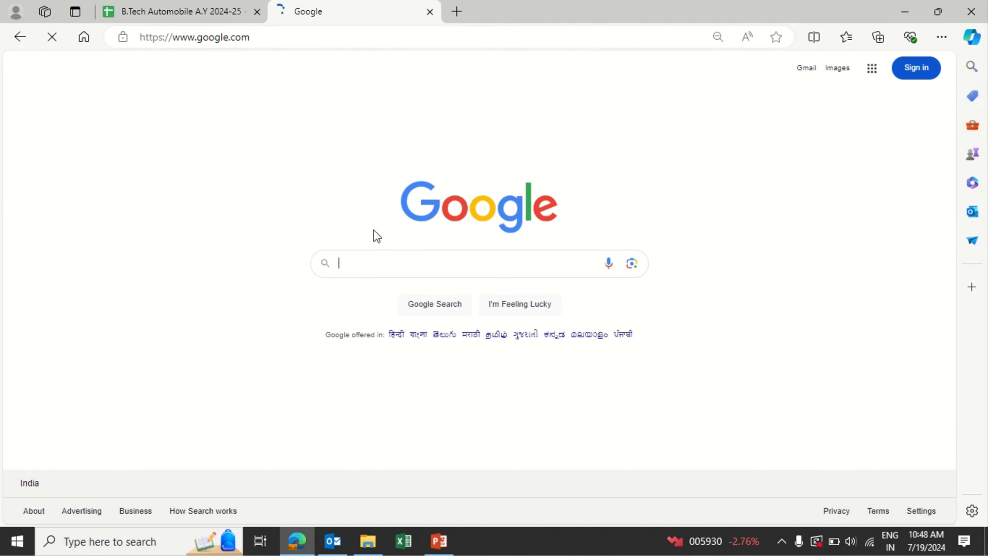
# Search Google for 'ansys student version' using the suggested query
pyautogui.write('ANSYS')
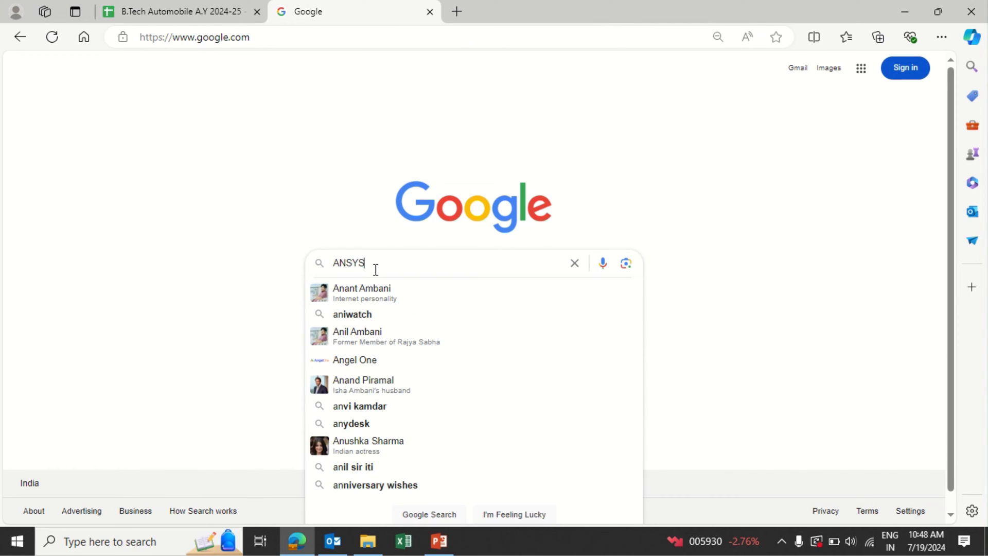
pyautogui.write(' STUDENT')
pyautogui.press('Down')
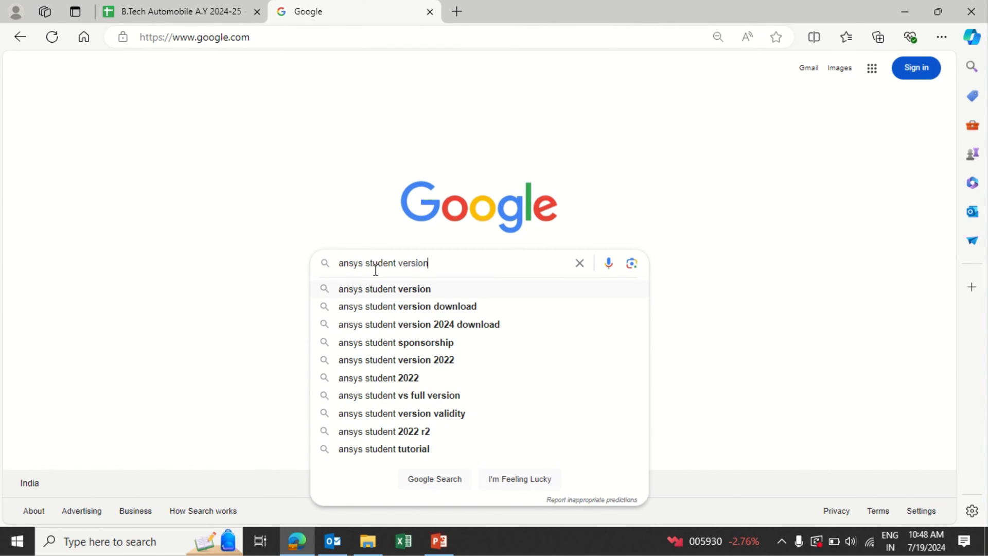
pyautogui.press('Return')
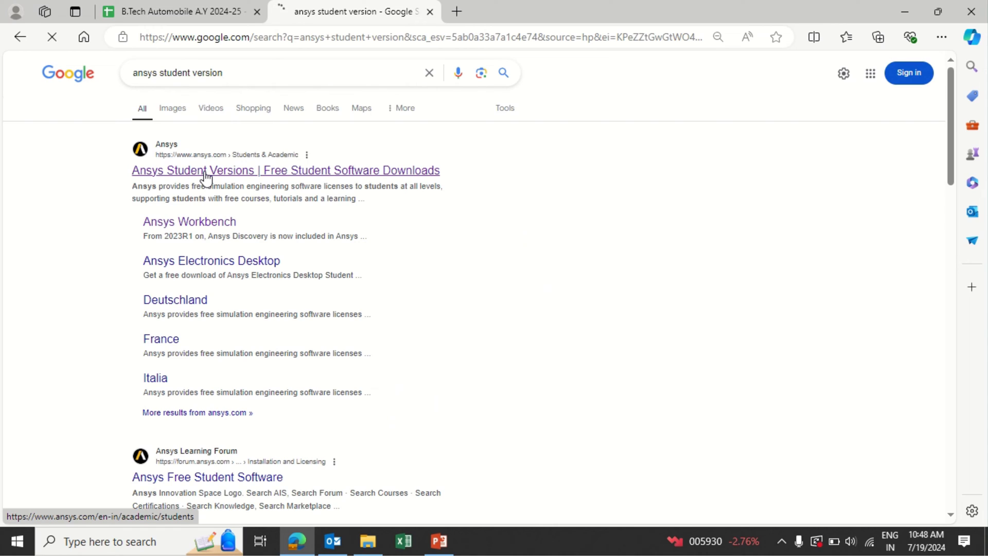
# Open the Ansys Student Versions result and start the Ansys Student 2024 R2 download
pyautogui.click(206, 175)
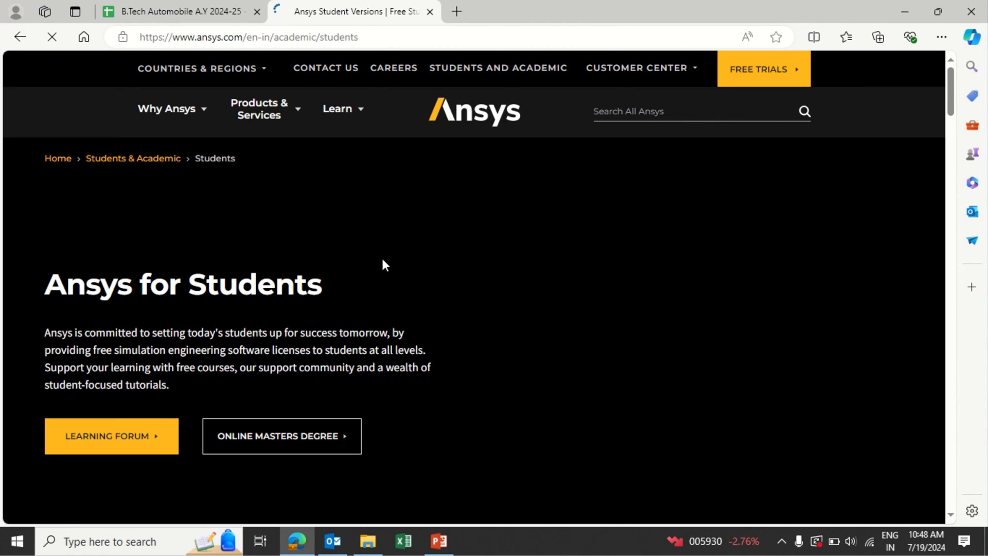
pyautogui.moveTo(953, 100); pyautogui.dragTo(953, 186)
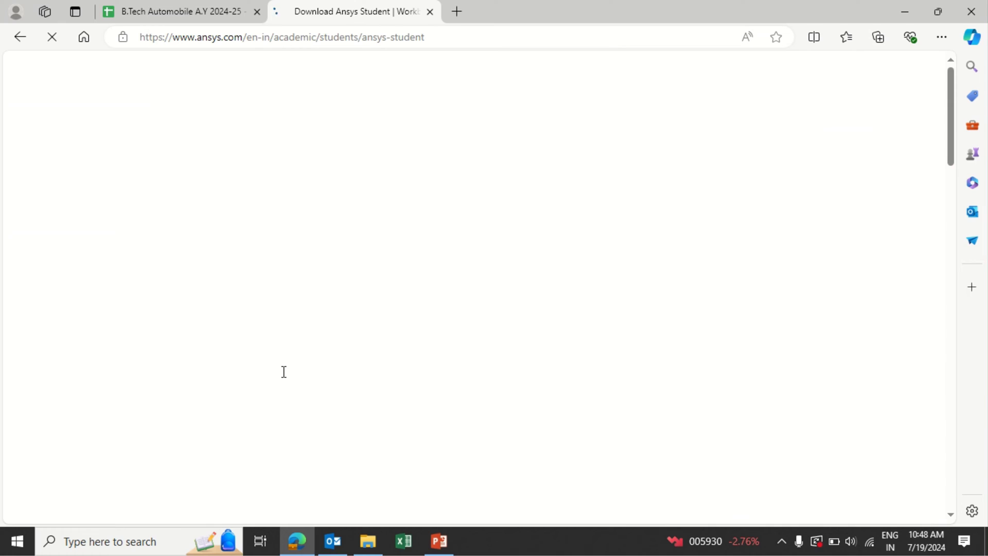
pyautogui.scroll(-3, 284, 372)
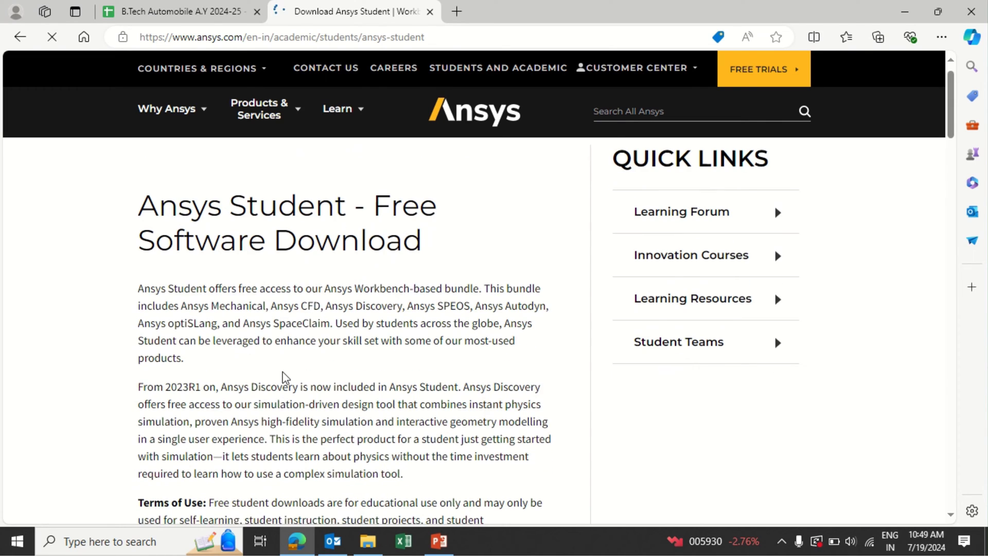
pyautogui.scroll(-3, 283, 373)
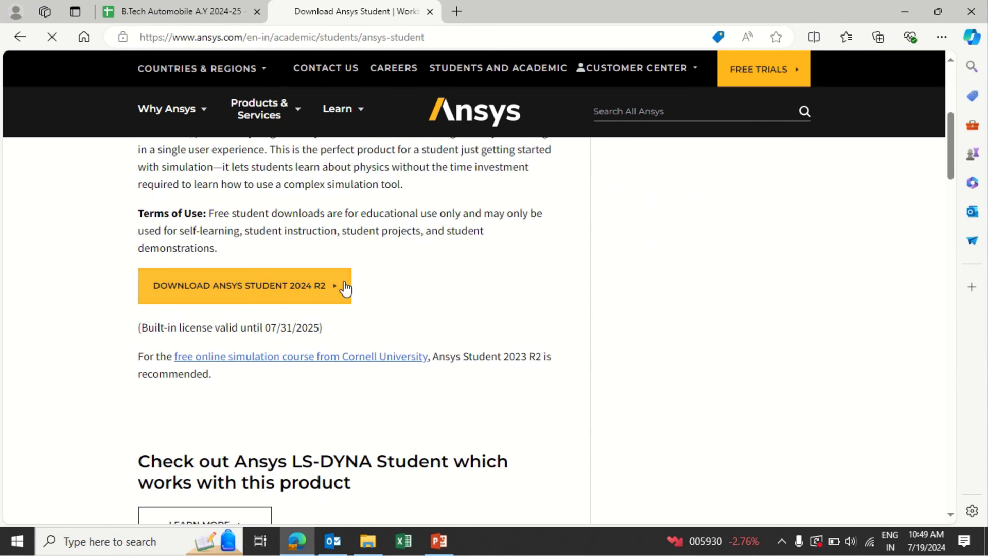
pyautogui.click(330, 288)
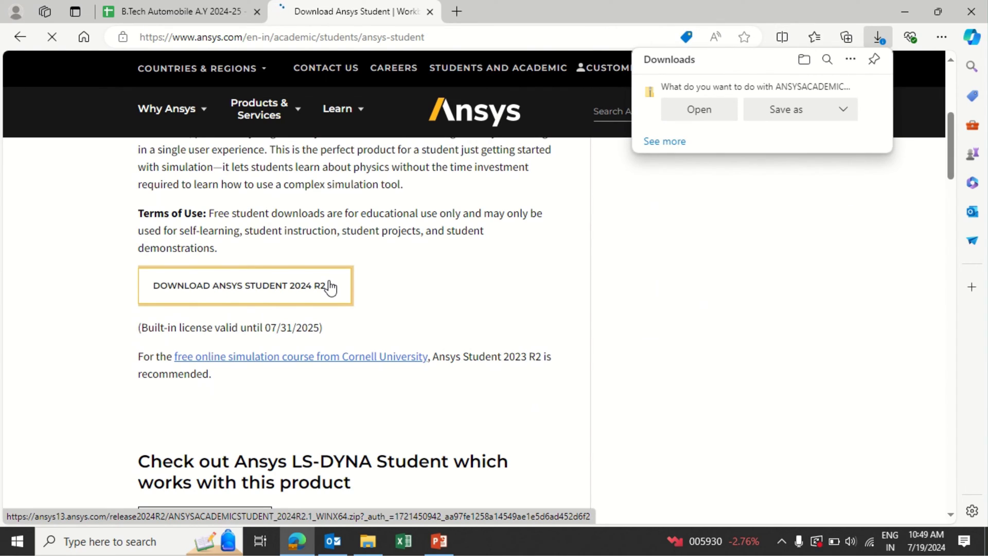
# Choose Local Disk (D:) as the save location, declining the permission warning
pyautogui.click(776, 119)
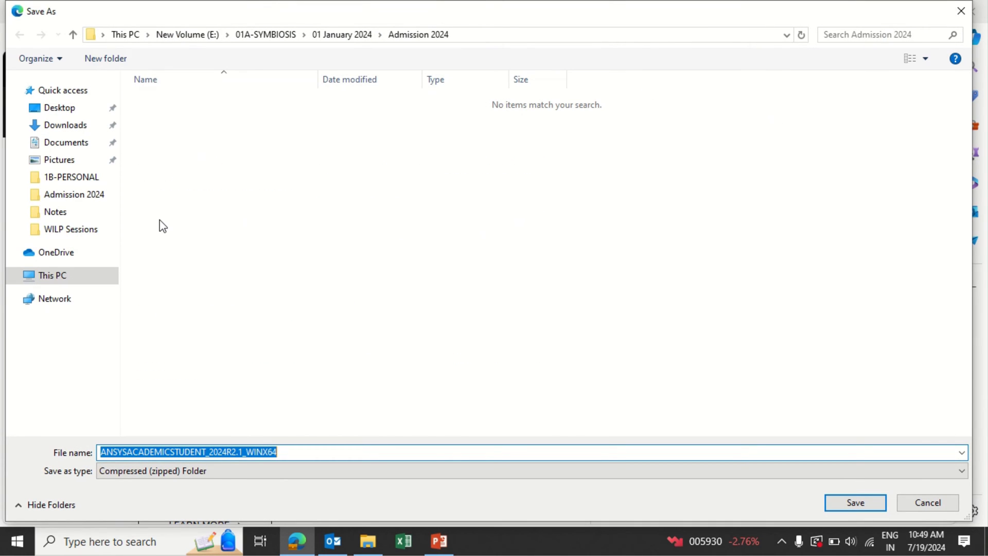
pyautogui.click(46, 278)
pyautogui.click(423, 223)
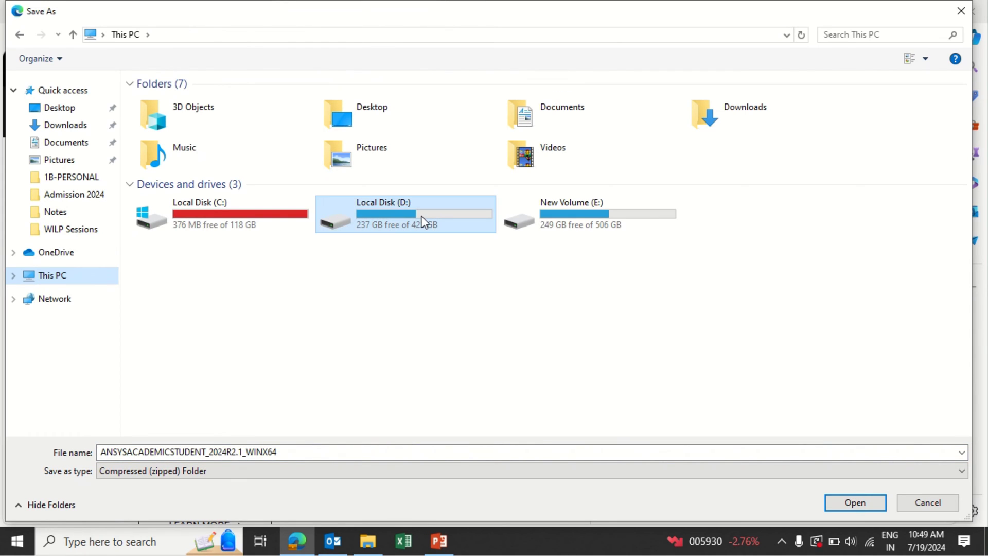
pyautogui.doubleClick(424, 223)
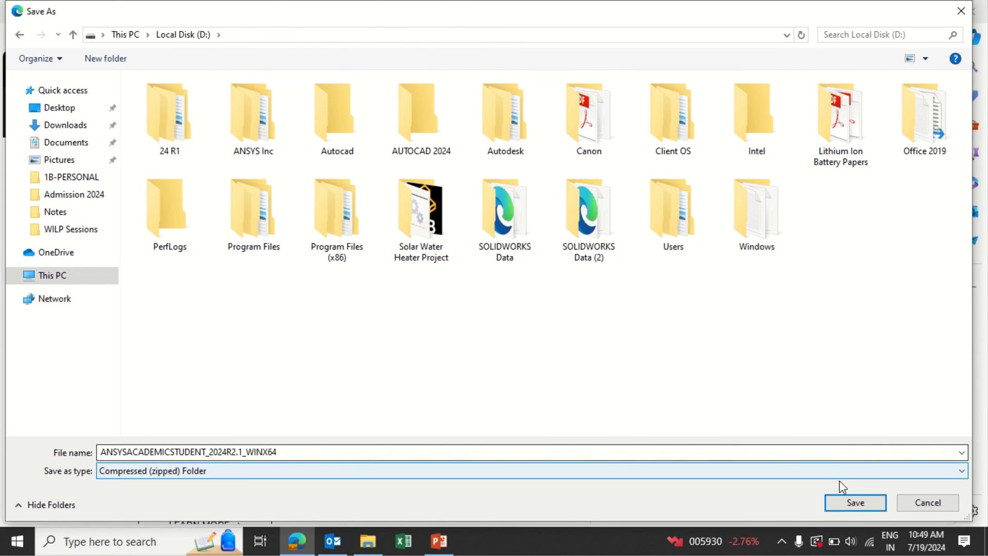
pyautogui.click(852, 503)
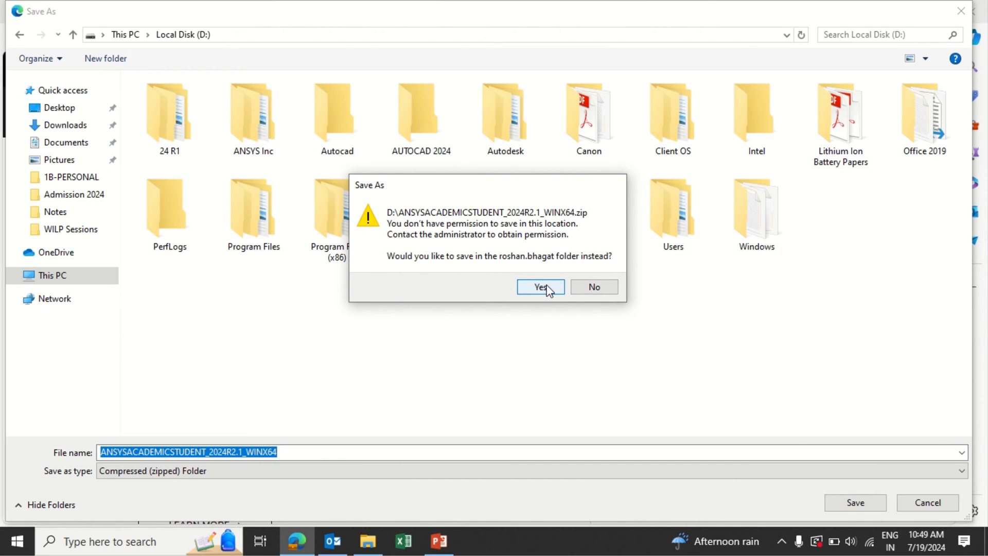
pyautogui.click(584, 287)
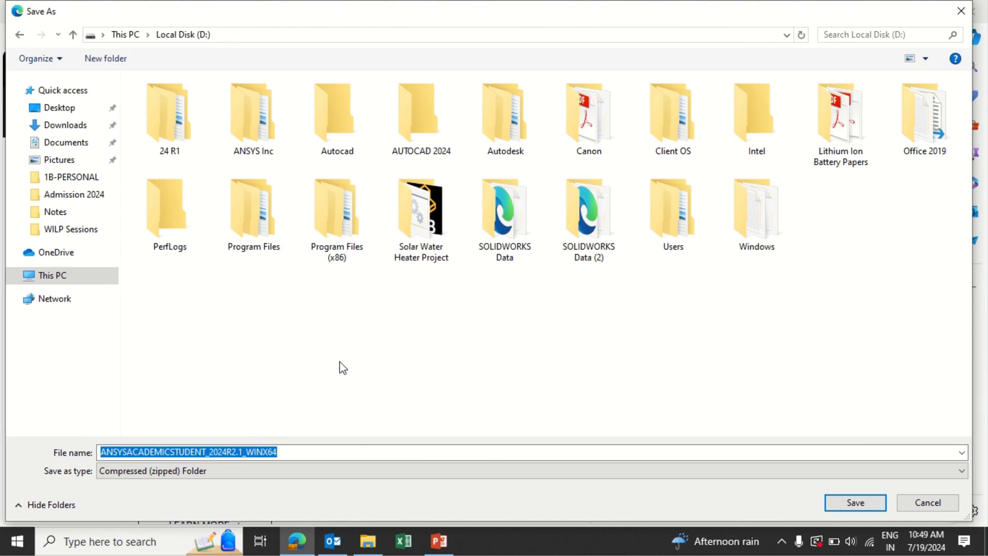
# Create a new folder named aNSY on D: and save the installer into it
pyautogui.rightClick(341, 361)
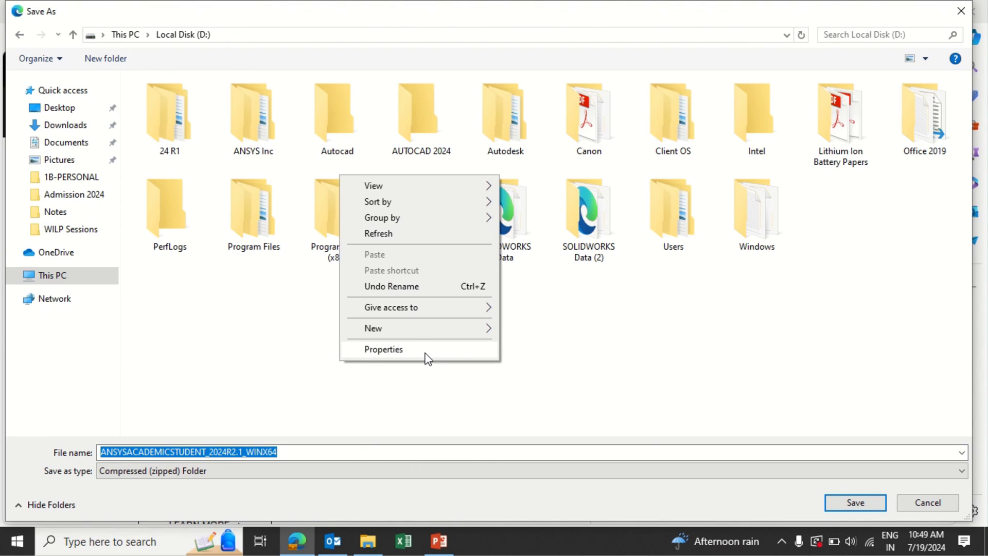
pyautogui.moveTo(426, 332)
pyautogui.click(535, 330)
pyautogui.write('aNSY')
pyautogui.press('Return')
pyautogui.press('Return')
pyautogui.click(858, 503)
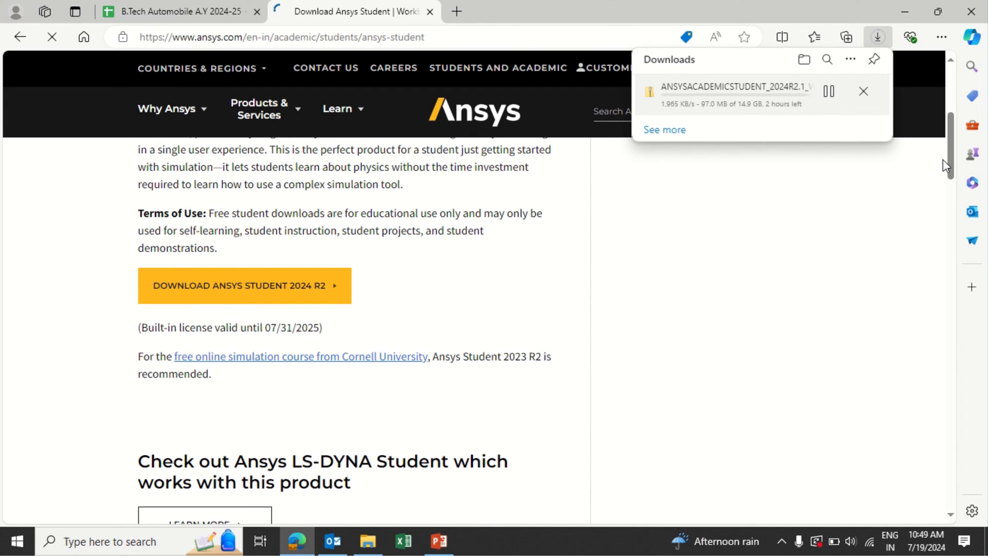
# Expand the Installation Steps section on the Ansys Student page
pyautogui.moveTo(949, 159); pyautogui.dragTo(947, 225)
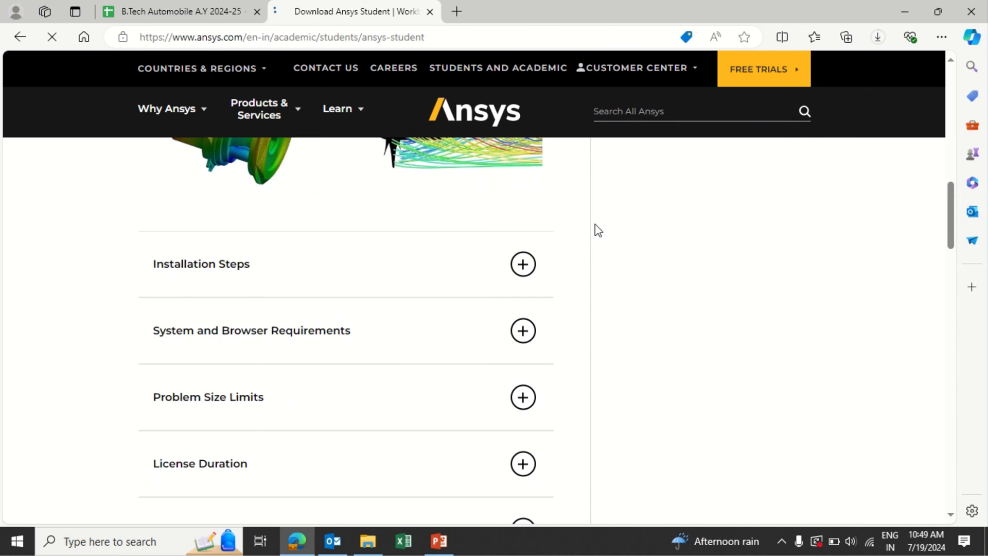
pyautogui.click(521, 263)
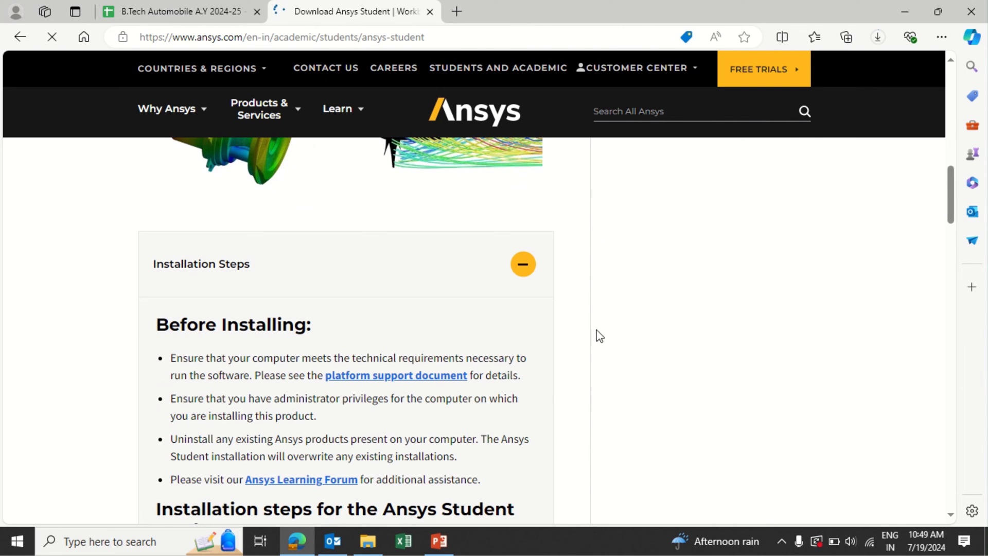
pyautogui.scroll(-5, 608, 345)
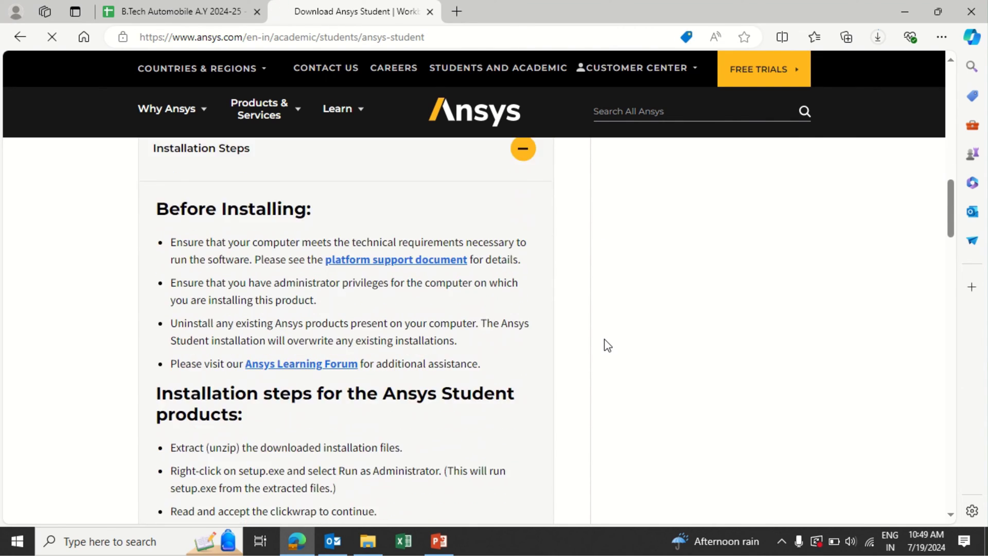
pyautogui.scroll(-3, 608, 345)
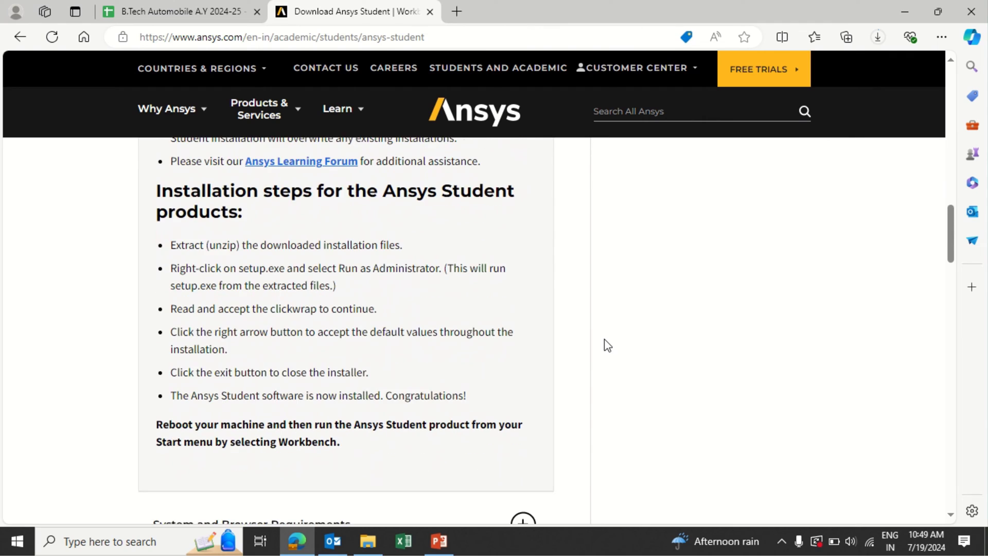
pyautogui.scroll(-2, 608, 345)
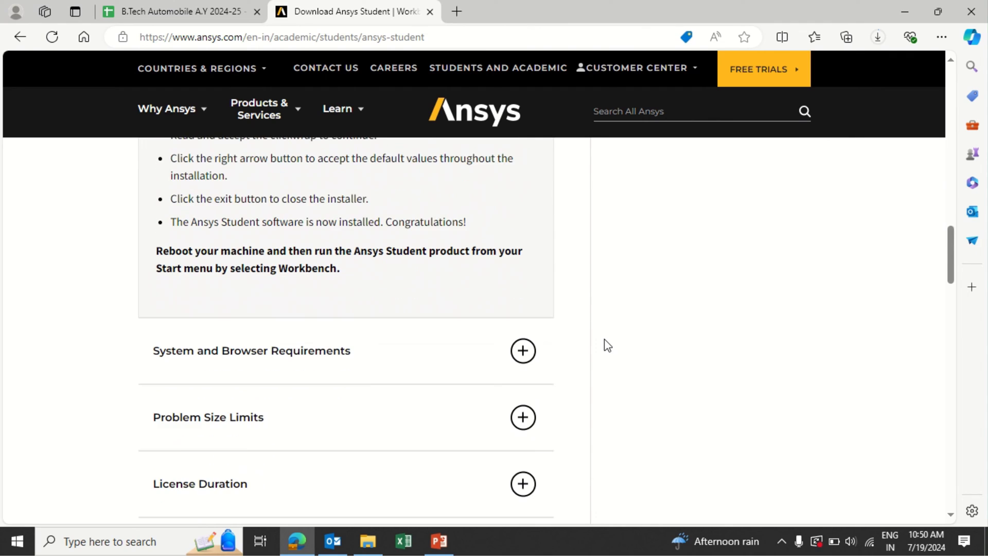
# Expand System and Browser Requirements and read through the listed requirements
pyautogui.click(524, 359)
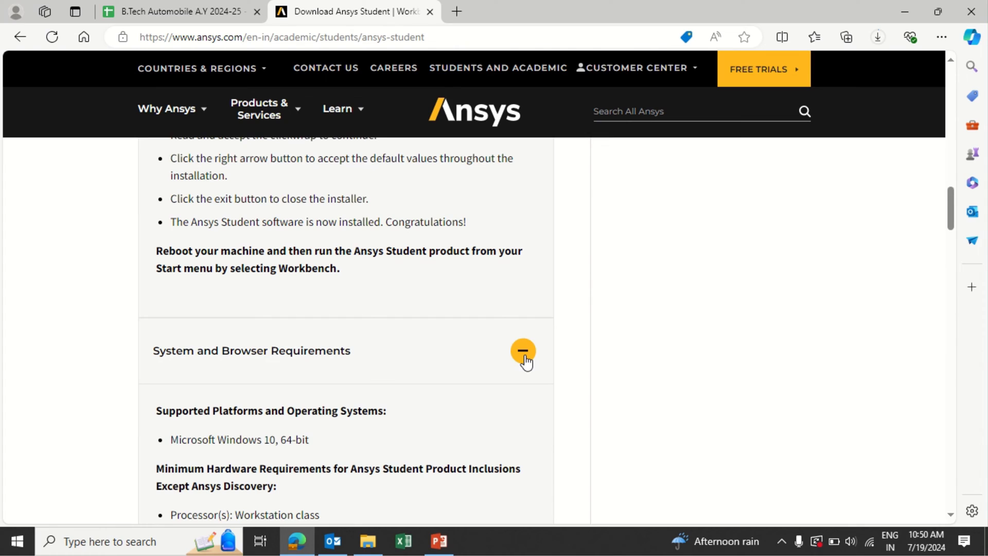
pyautogui.scroll(-1, 526, 360)
pyautogui.scroll(-4, 525, 362)
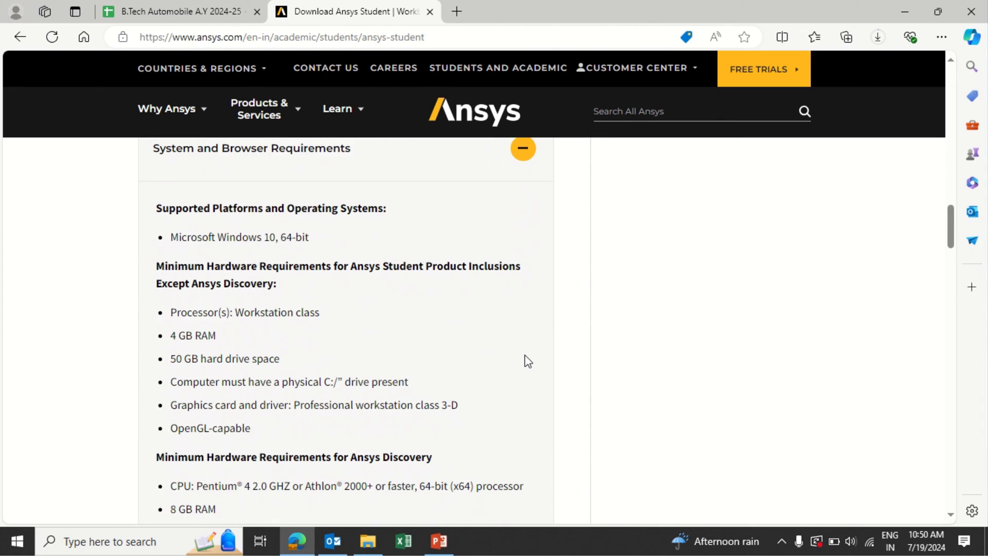
pyautogui.scroll(-1, 528, 362)
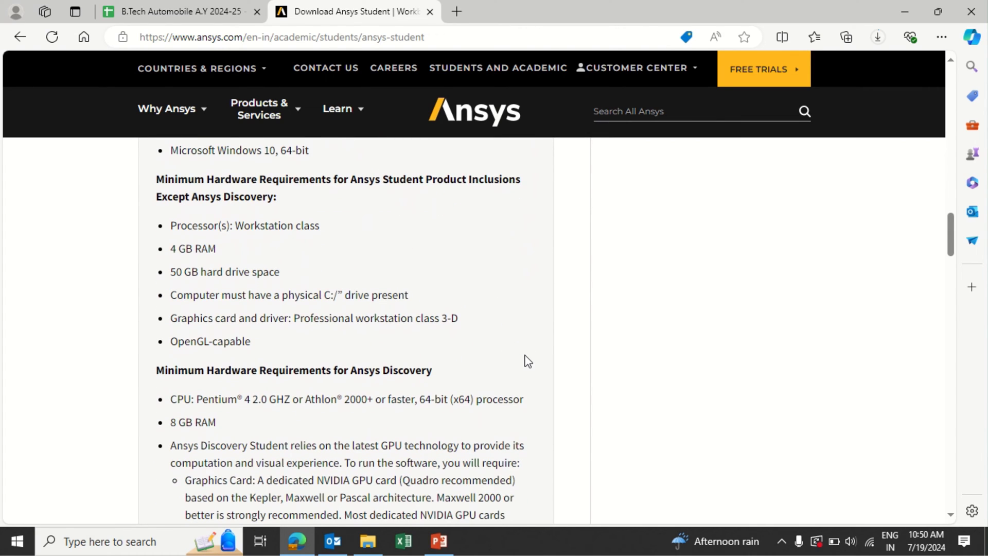
pyautogui.scroll(-3, 528, 362)
pyautogui.scroll(-3, 528, 362)
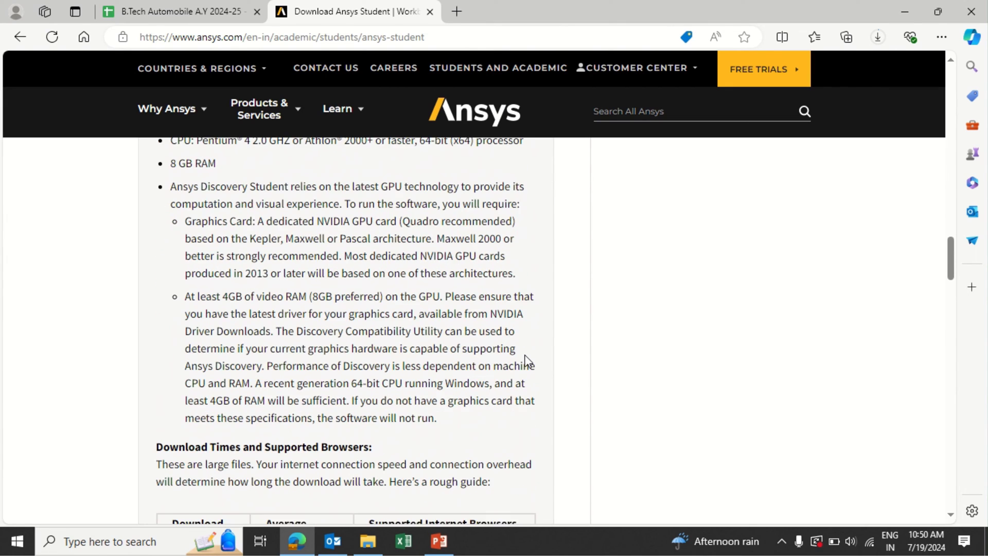
pyautogui.scroll(-1, 526, 358)
pyautogui.scroll(-4, 526, 356)
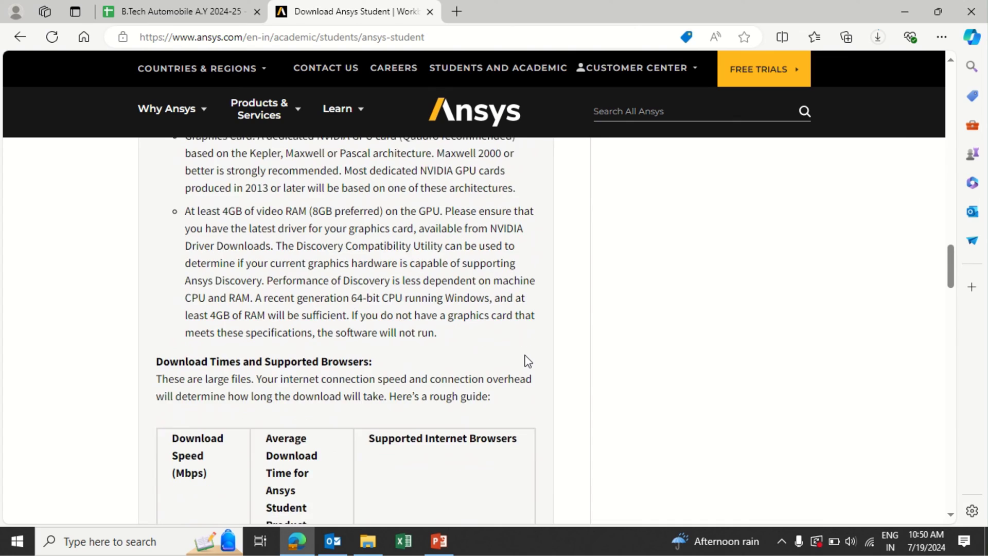
pyautogui.scroll(-5, 529, 362)
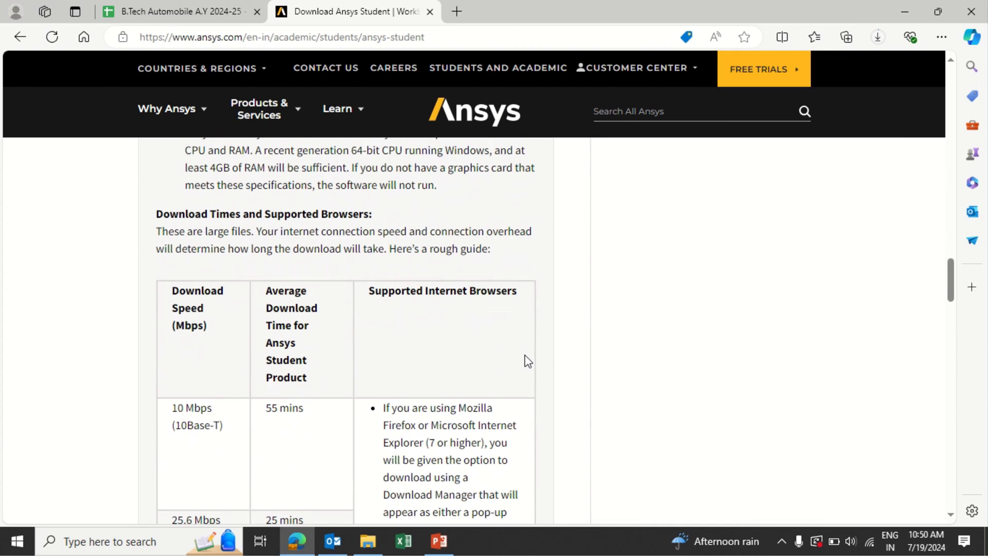
pyautogui.scroll(-4, 529, 362)
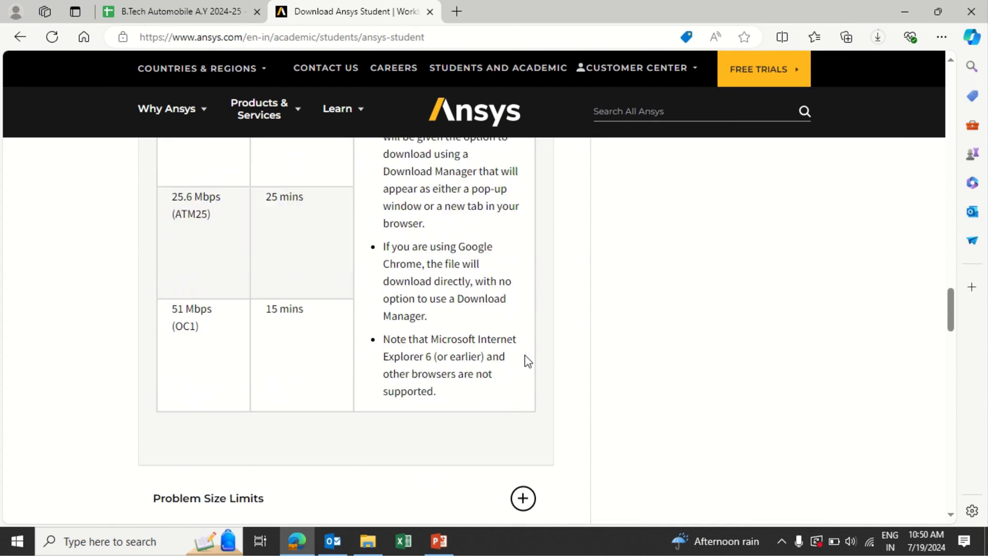
# Expand Problem Size Limits to review limits like 128K structural nodes and four HPC cores
pyautogui.click(523, 387)
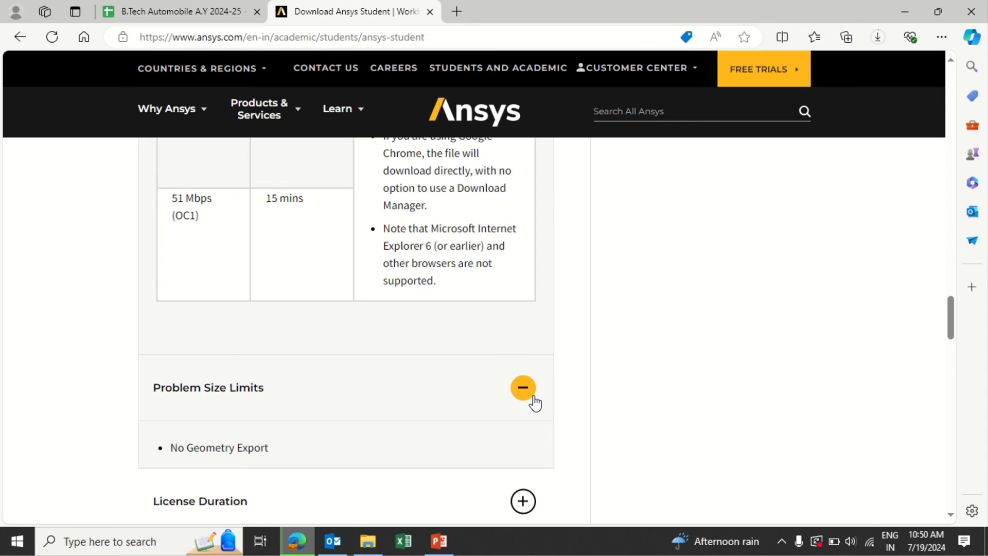
pyautogui.scroll(-3, 639, 356)
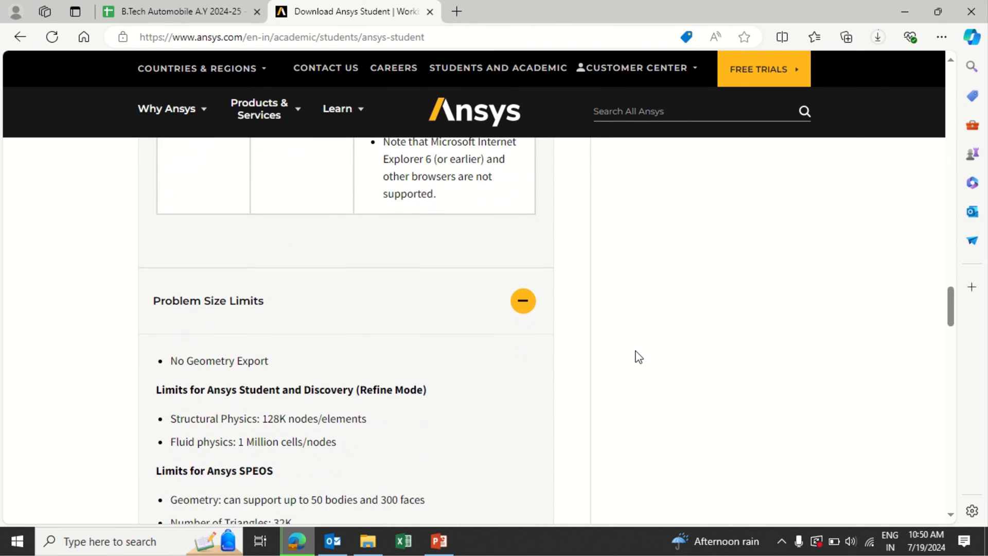
pyautogui.scroll(-2, 639, 356)
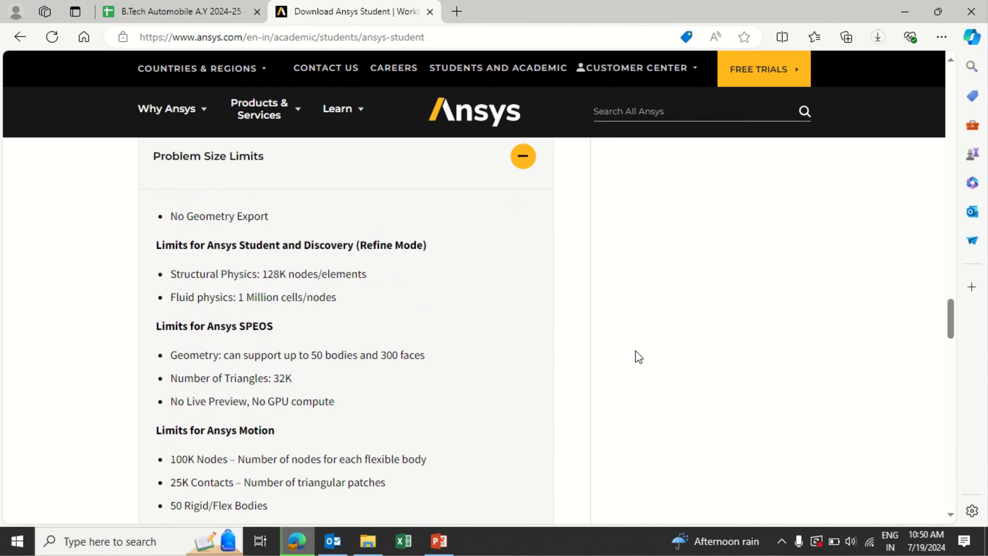
pyautogui.scroll(-1, 638, 357)
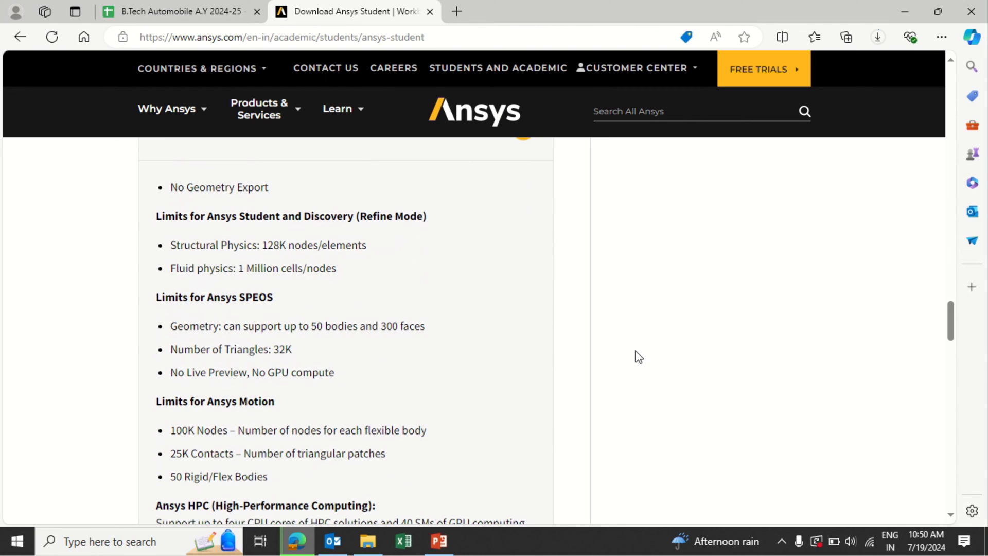
pyautogui.scroll(-3, 639, 356)
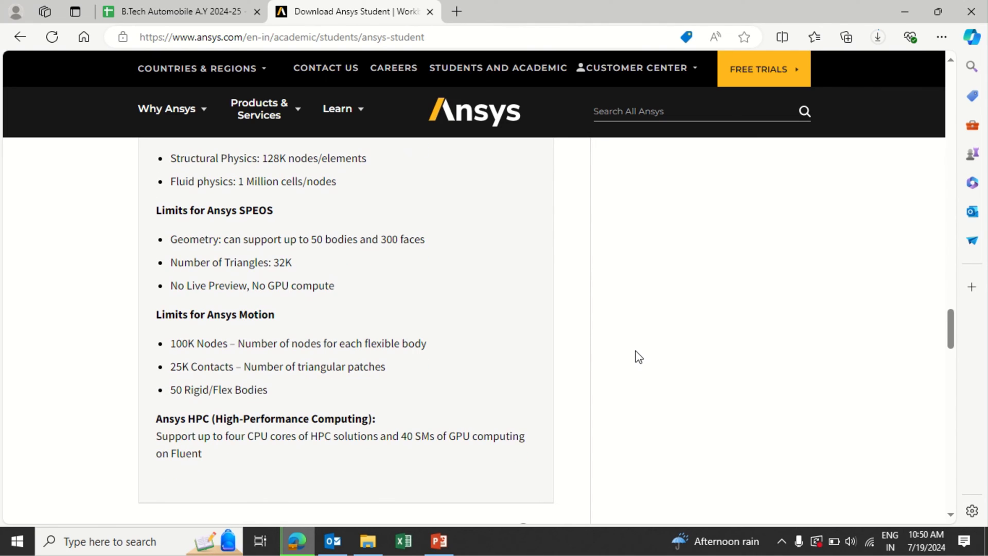
pyautogui.scroll(-9, 638, 356)
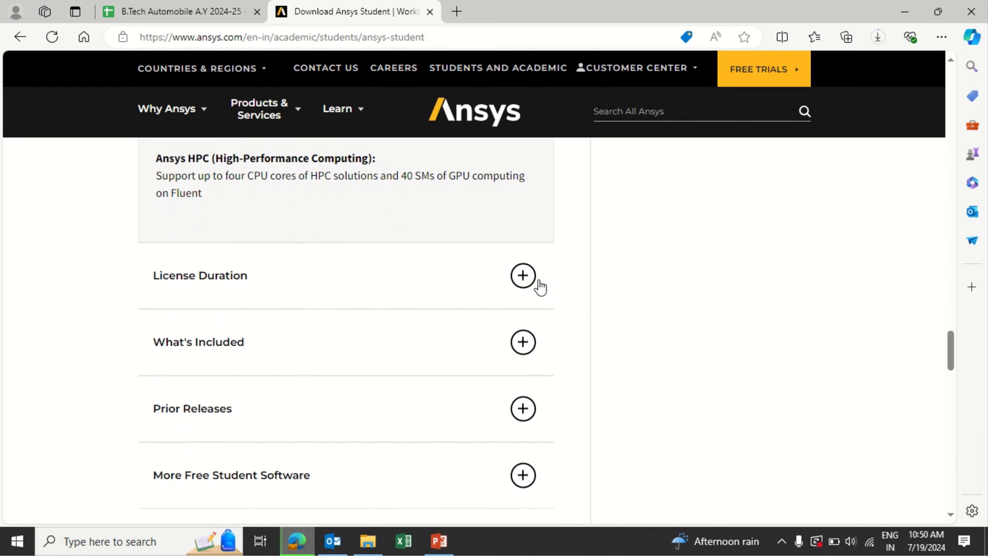
# Expand License Duration and What's Included, reviewing products like Mechanical, Discovery, Autodyn and Fluent
pyautogui.click(537, 285)
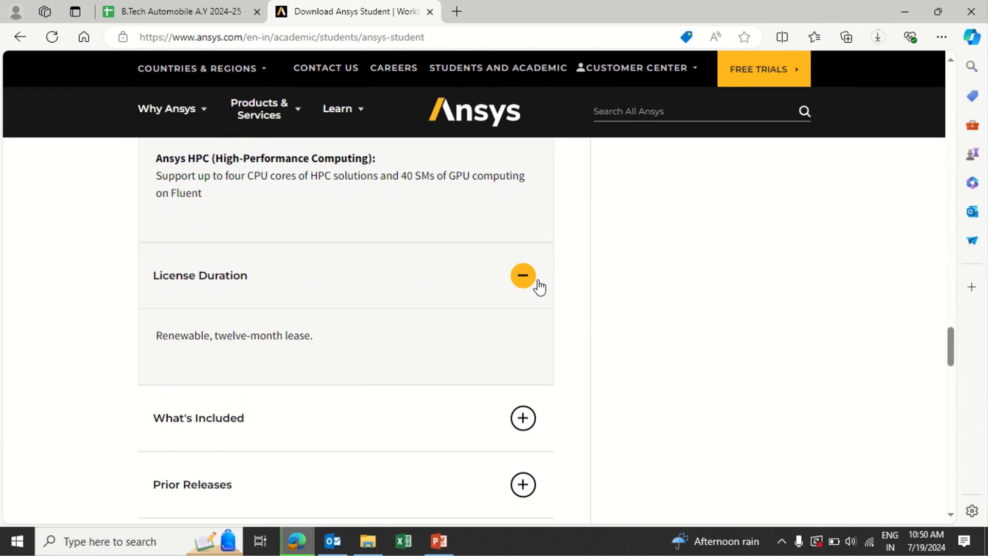
pyautogui.click(533, 423)
pyautogui.scroll(-5, 533, 422)
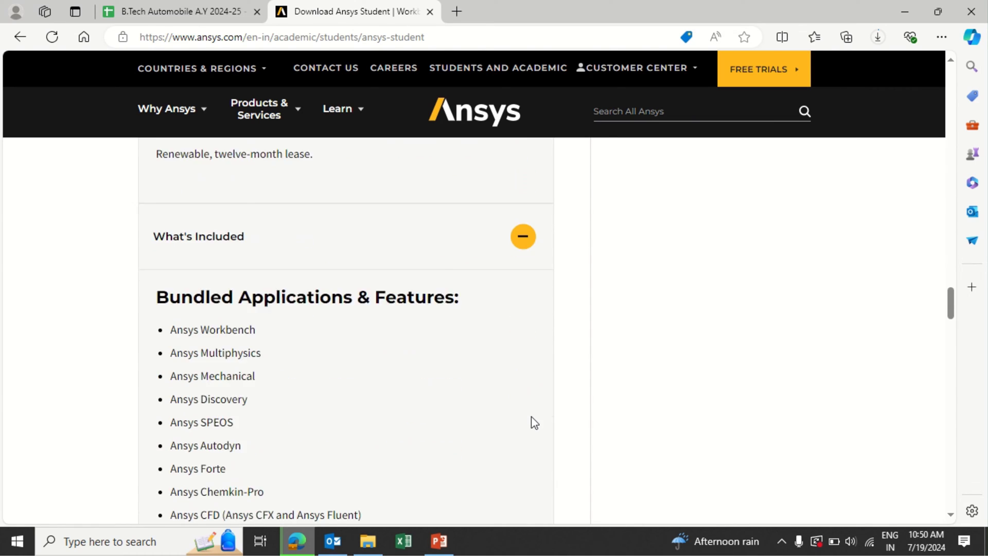
pyautogui.scroll(-8, 534, 423)
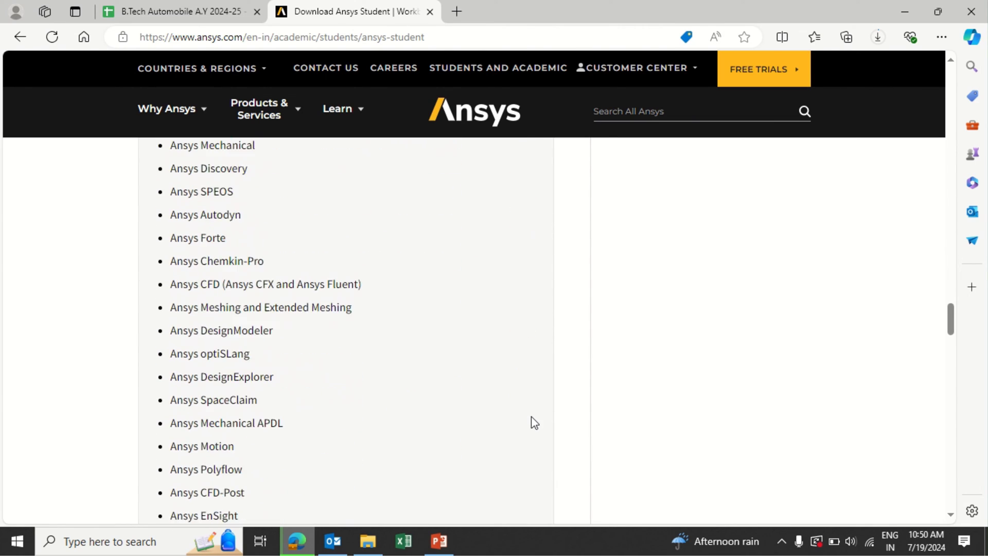
pyautogui.scroll(-7, 534, 422)
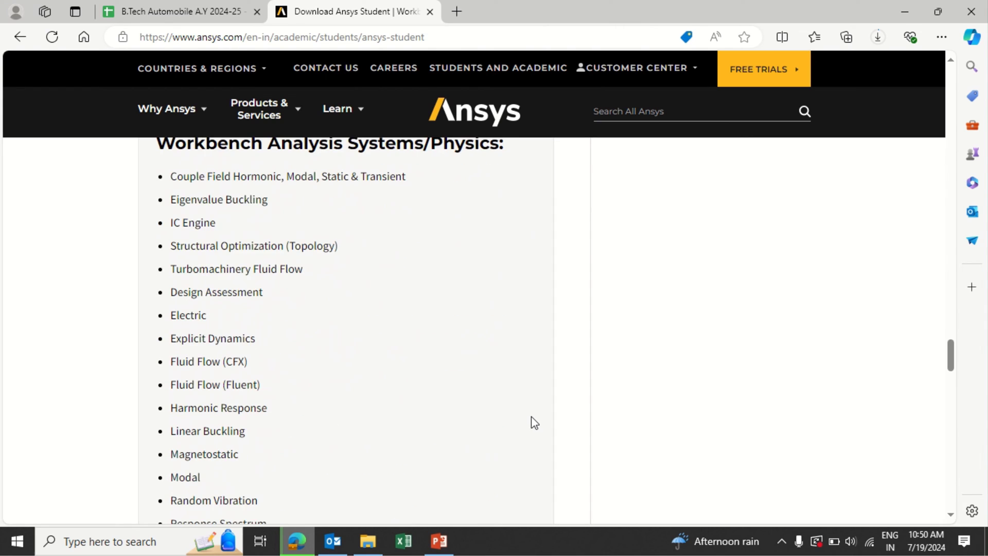
pyautogui.scroll(-6, 535, 422)
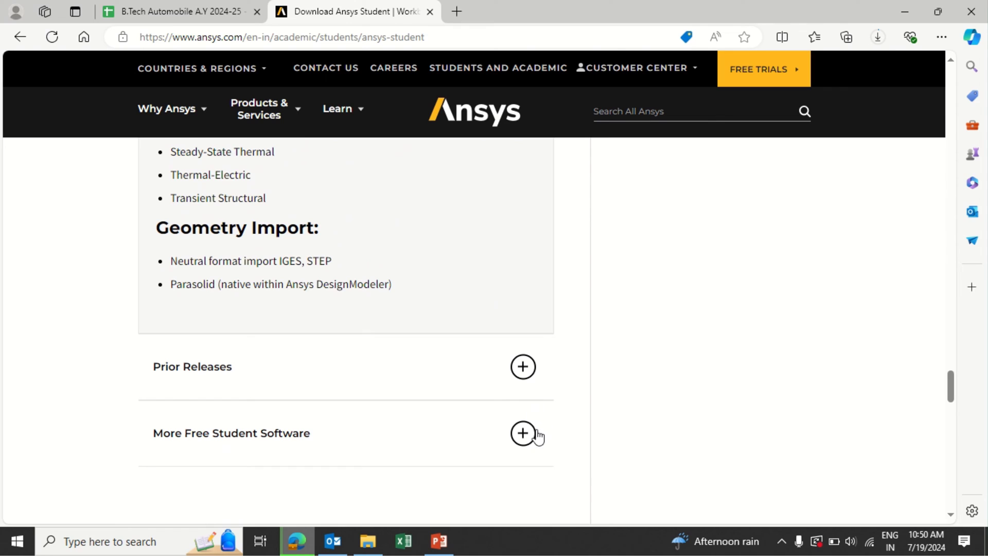
pyautogui.moveTo(956, 381); pyautogui.dragTo(952, 315)
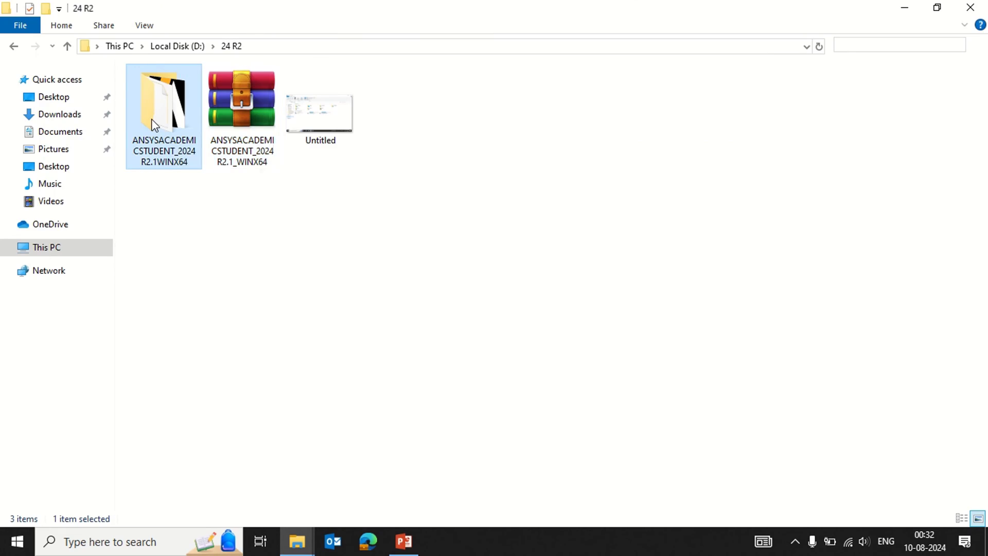
# Run setup from the ANSYSACADEMICSTUDENT_2024R2.1WINX64 folder to launch the 2024 R2 installer
pyautogui.doubleClick(150, 121)
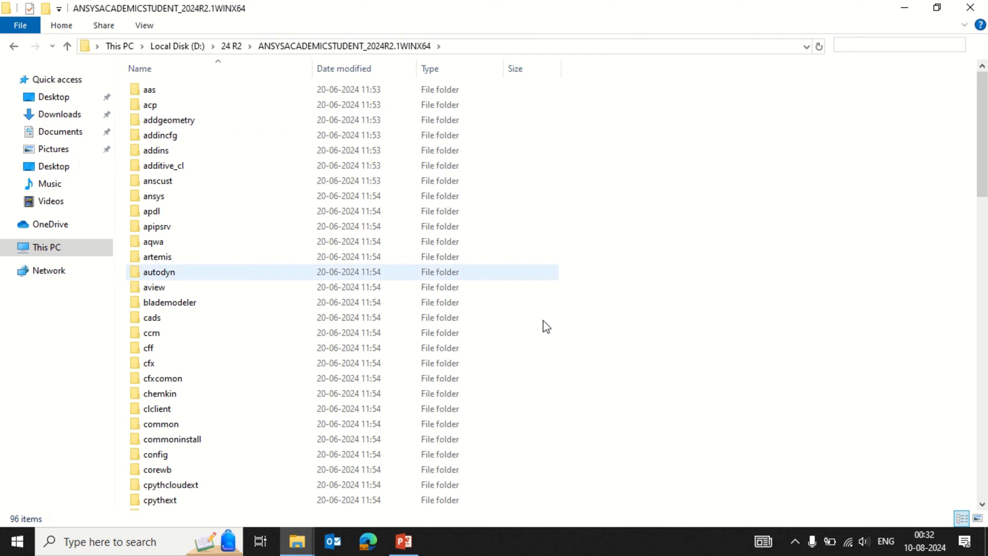
pyautogui.moveTo(983, 131); pyautogui.dragTo(983, 430)
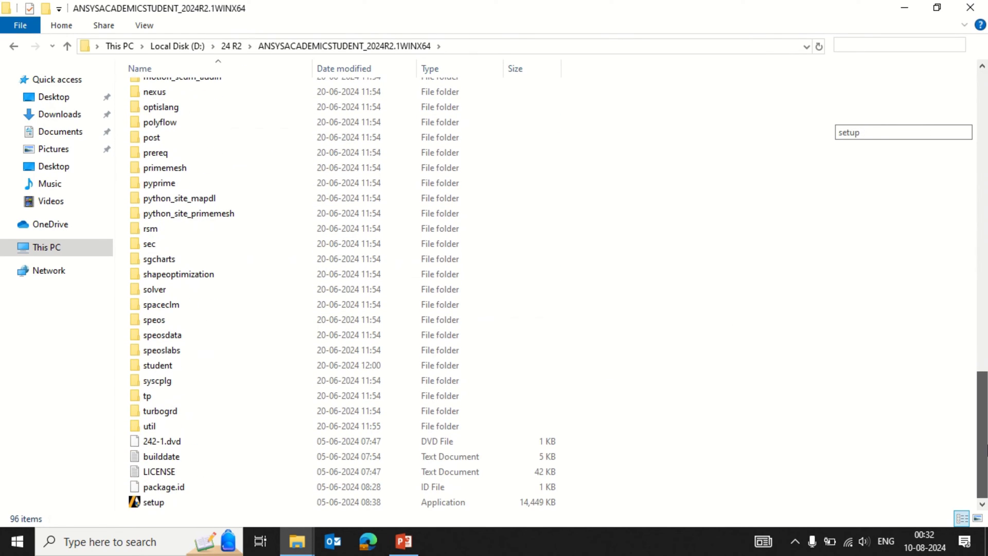
pyautogui.click(145, 503)
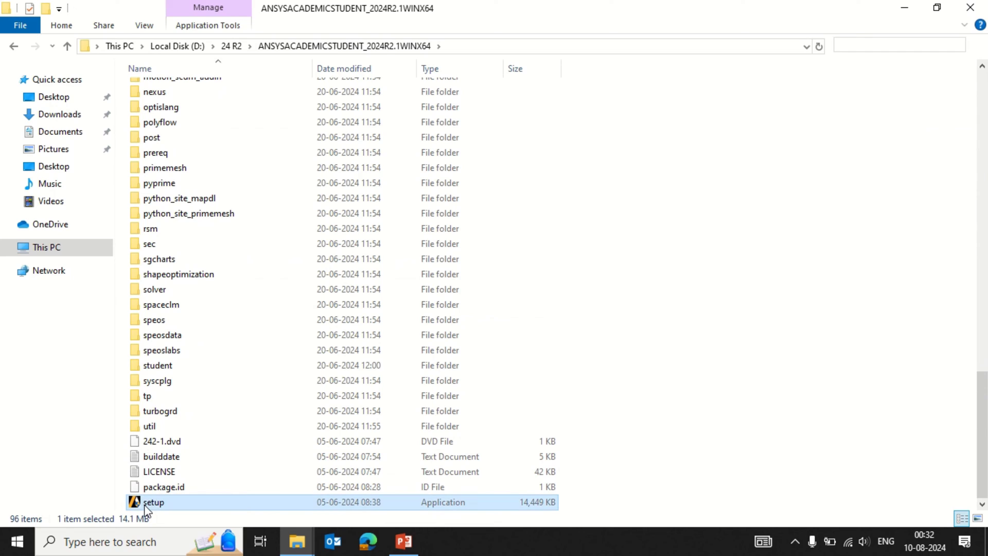
pyautogui.rightClick(145, 506)
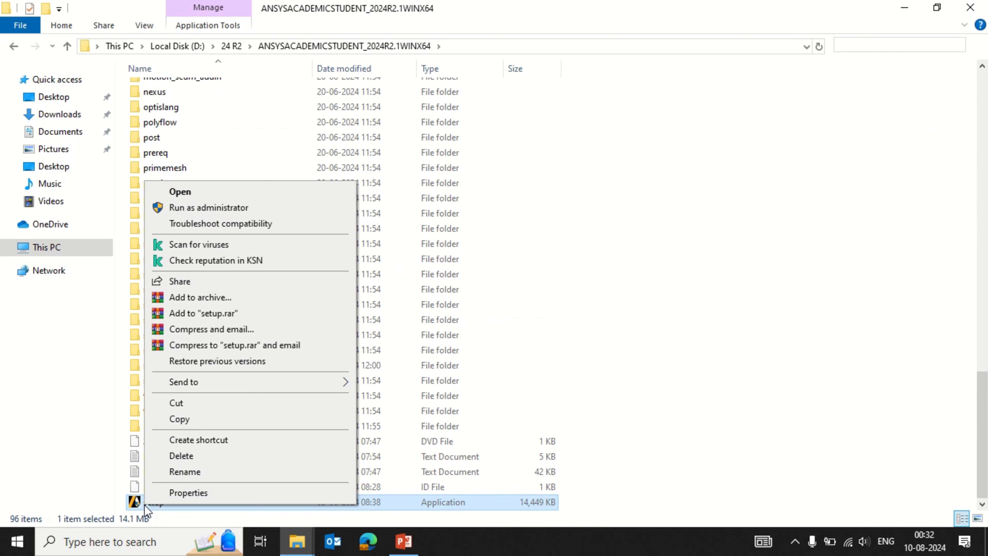
pyautogui.click(220, 193)
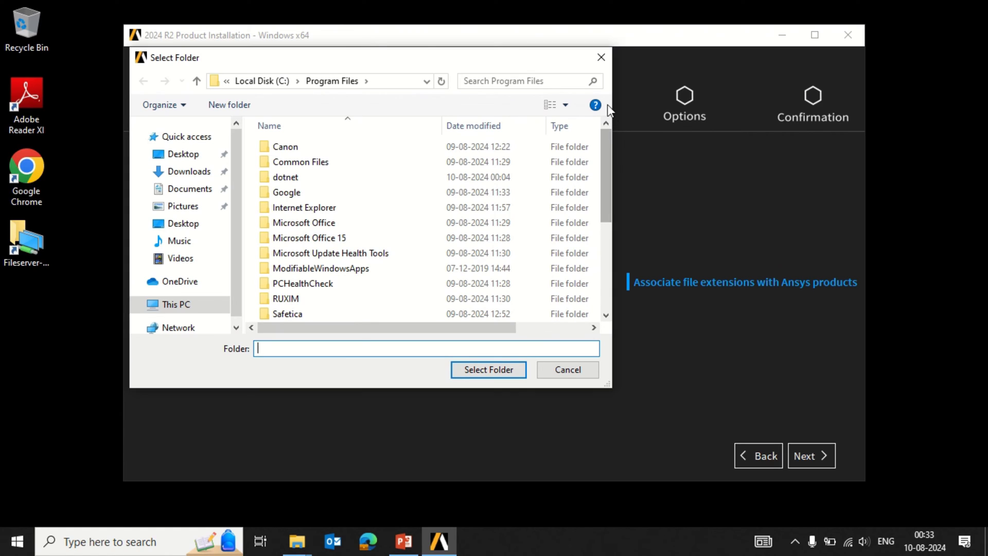
# Keep the default C:\Program Files destination, then begin a Windows search with 'w'
pyautogui.click(606, 55)
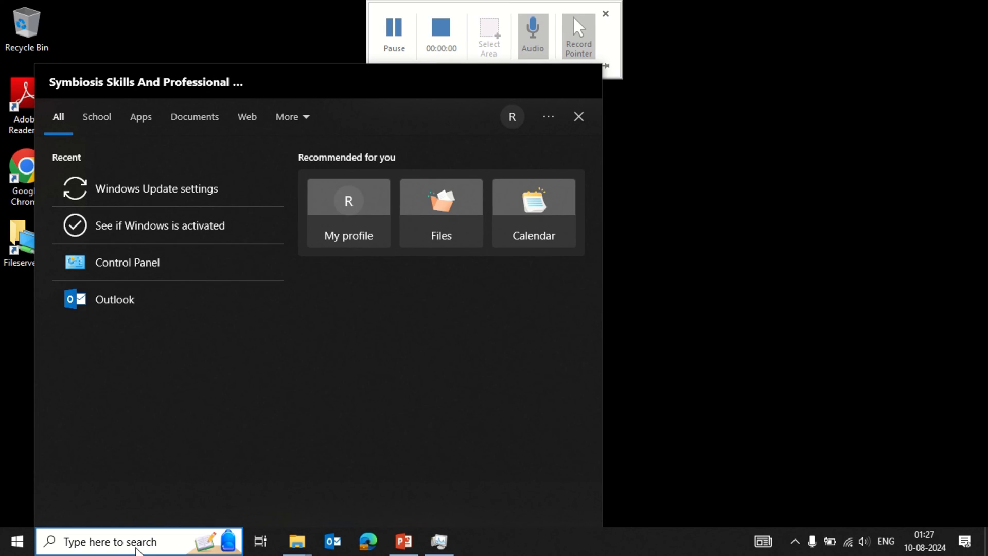
pyautogui.write('w')
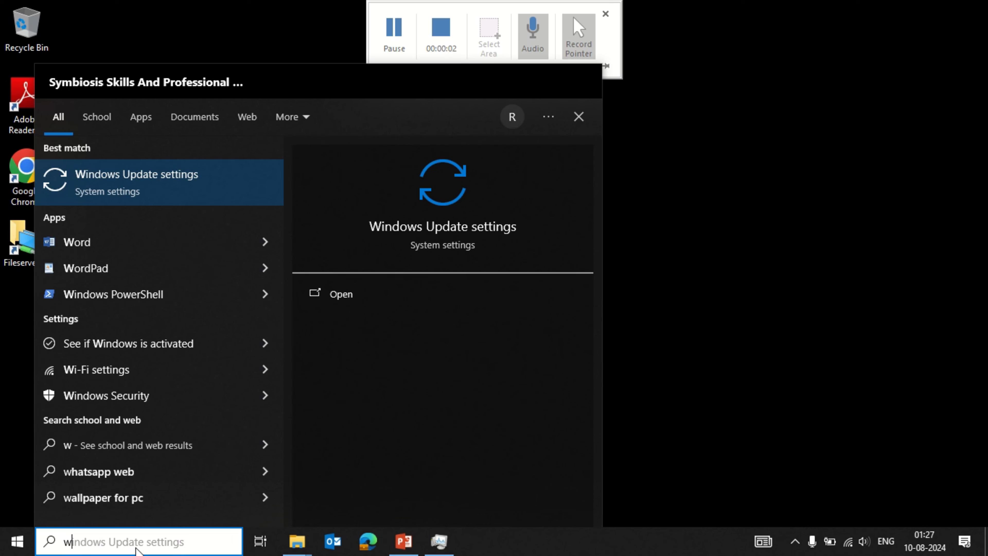
# Search 'work' in Windows search and launch Workbench 2024 R2 from the results
pyautogui.write('ork')
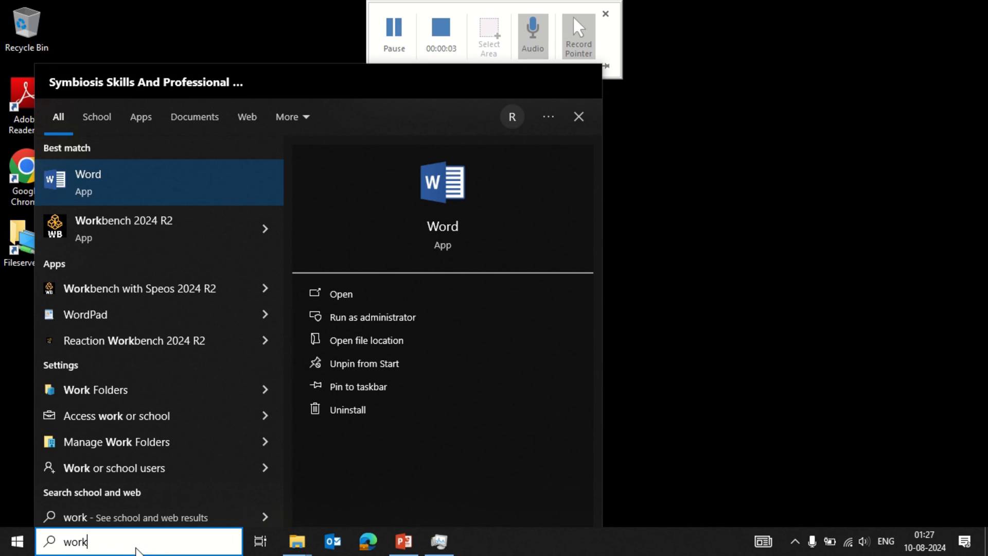
pyautogui.click(175, 227)
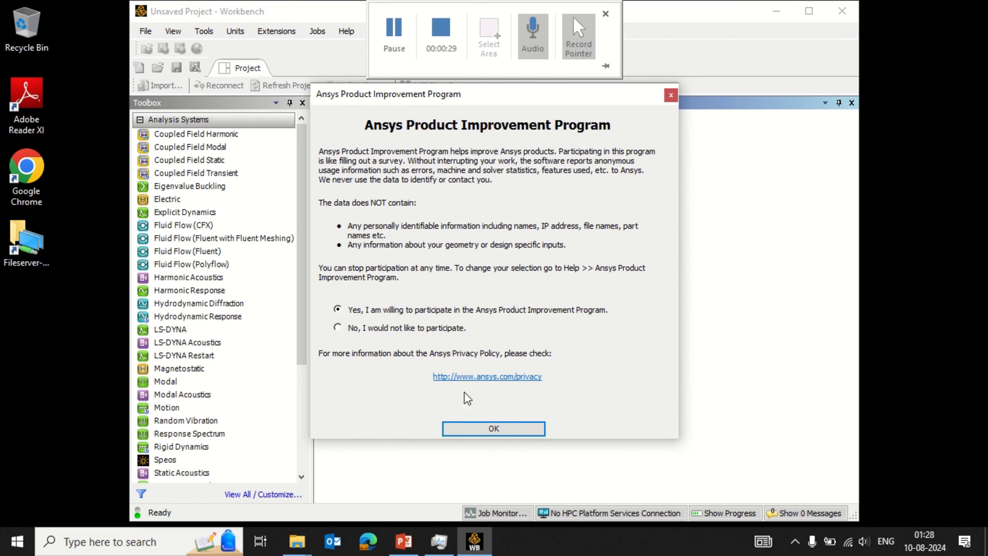
# Dismiss the Product Improvement Program notice, maximize Workbench, and add a Fluid Flow (Fluent) system
pyautogui.click(489, 432)
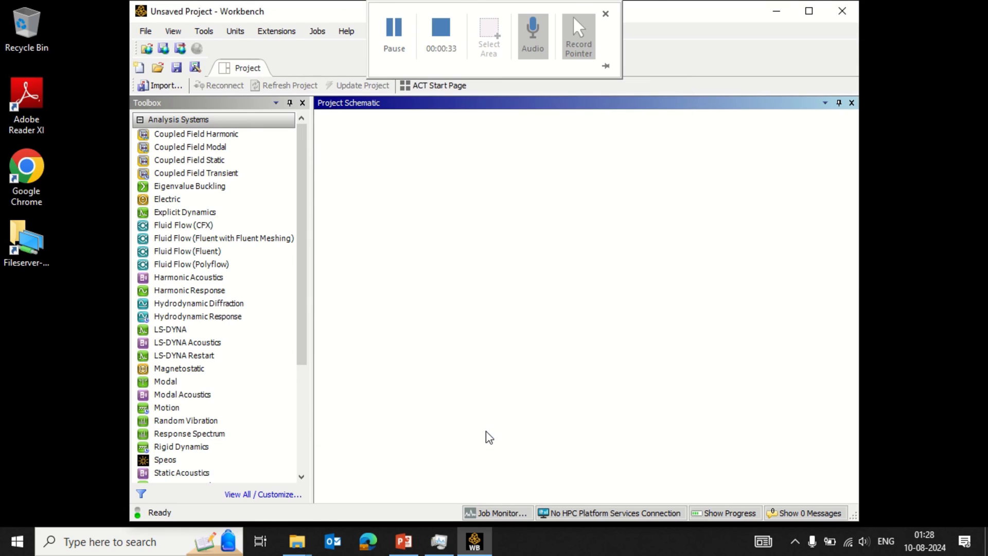
pyautogui.click(810, 10)
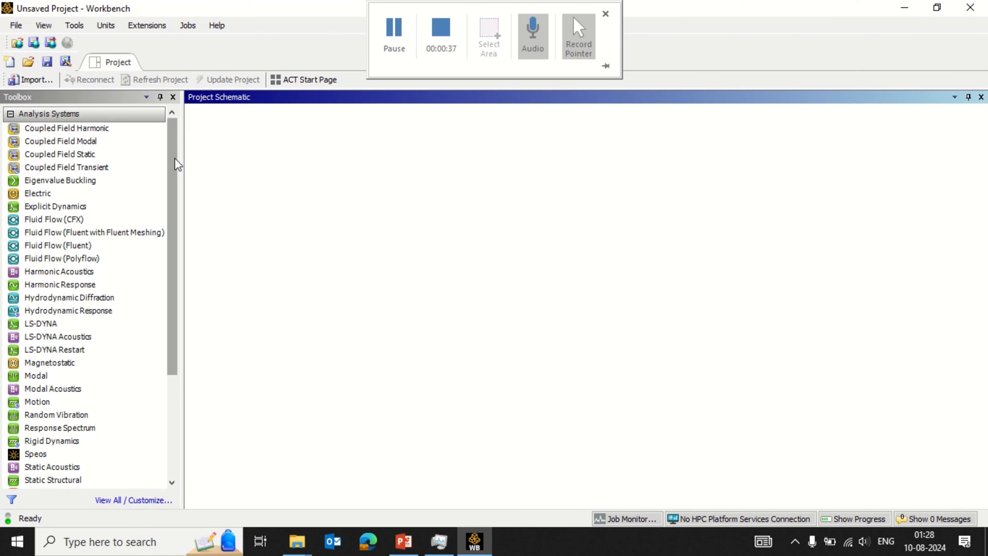
pyautogui.moveTo(171, 164); pyautogui.dragTo(181, 183)
# Add a Fluid Flow (Fluent) system with its default name and start a new DesignModeler geometry for its Geometry cell
pyautogui.doubleClick(104, 217)
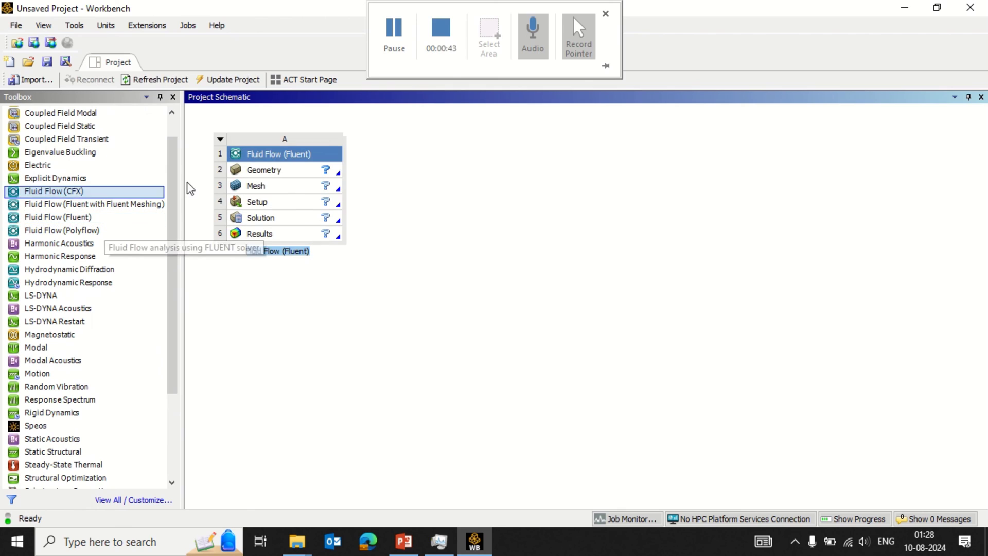
pyautogui.press('Return')
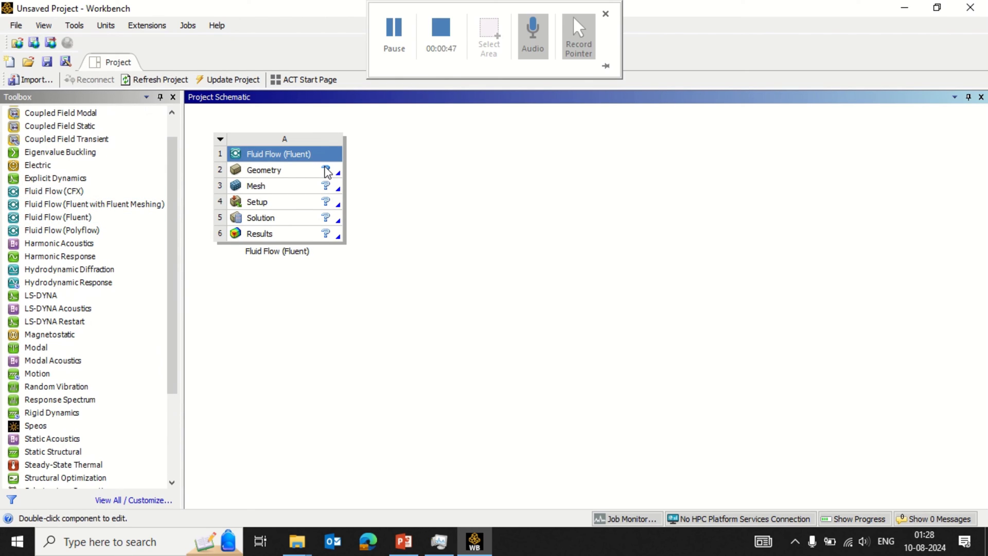
pyautogui.rightClick(327, 172)
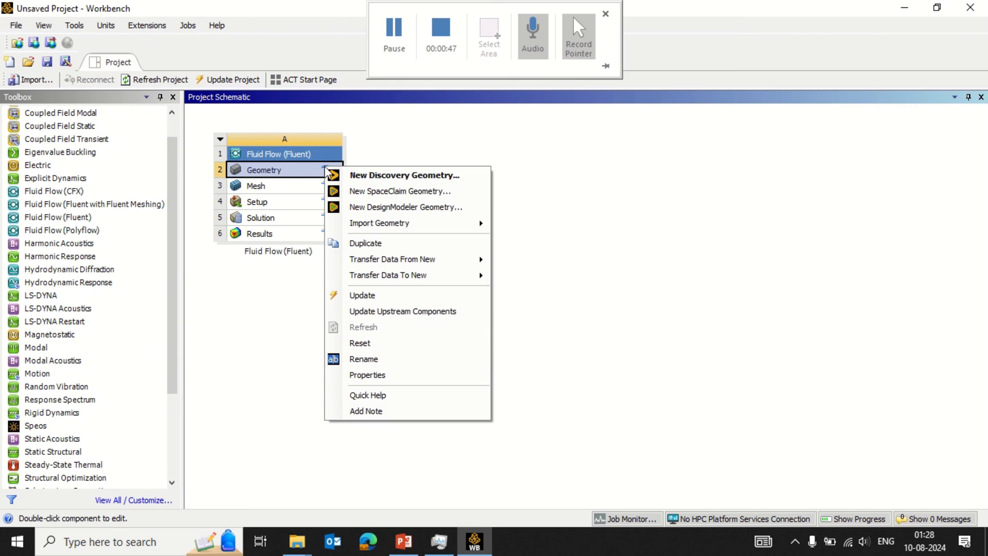
pyautogui.click(389, 207)
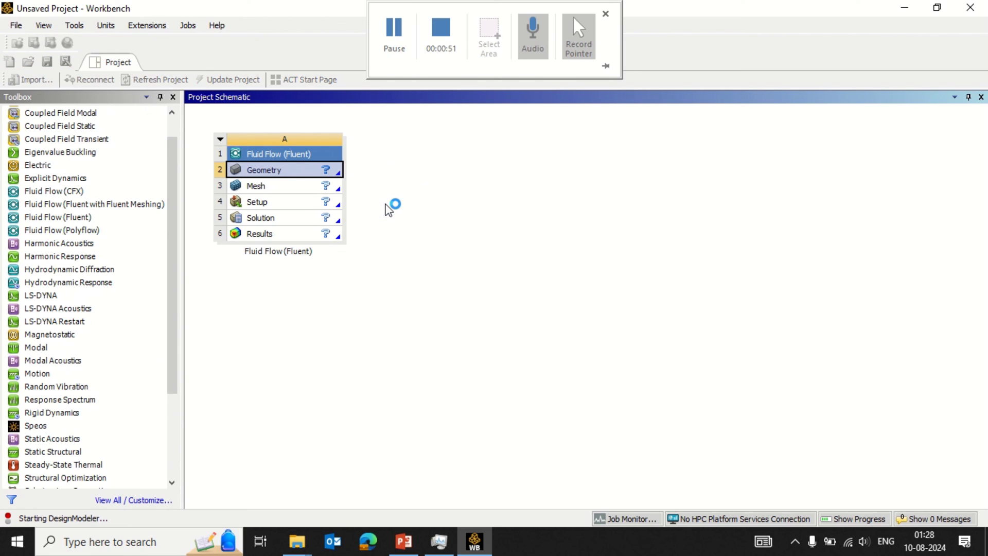